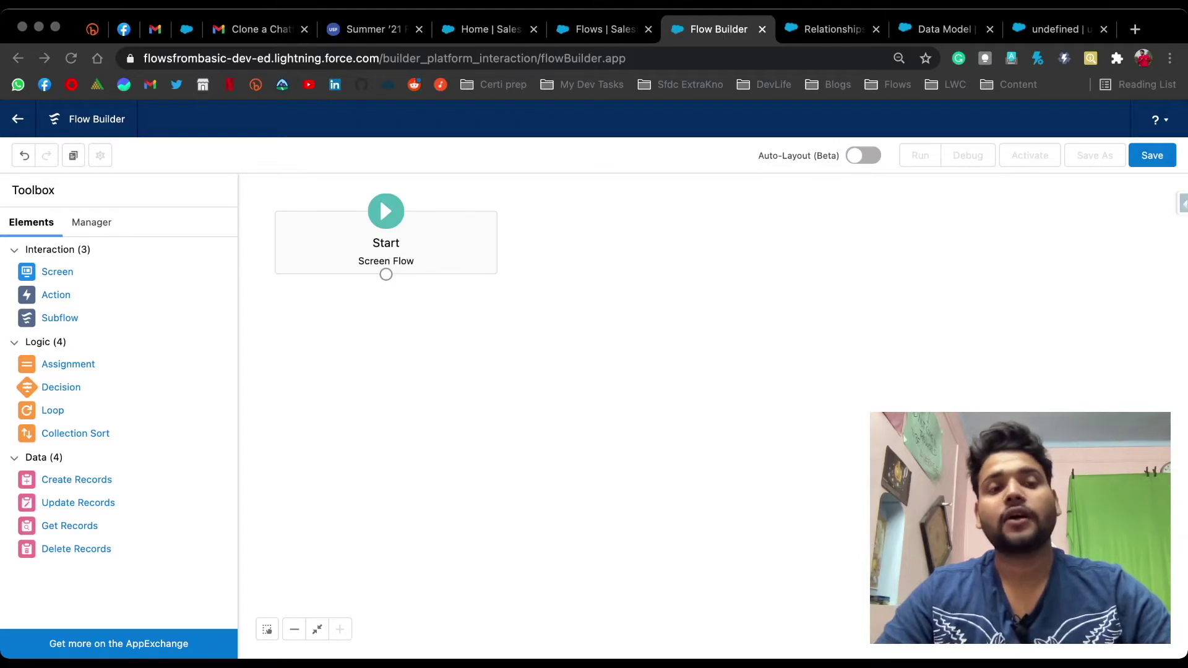
Add a Get Records element with label and API name 'accounts' and start its description with 'fetch'
{"action": "key", "text": "super+Tab"}
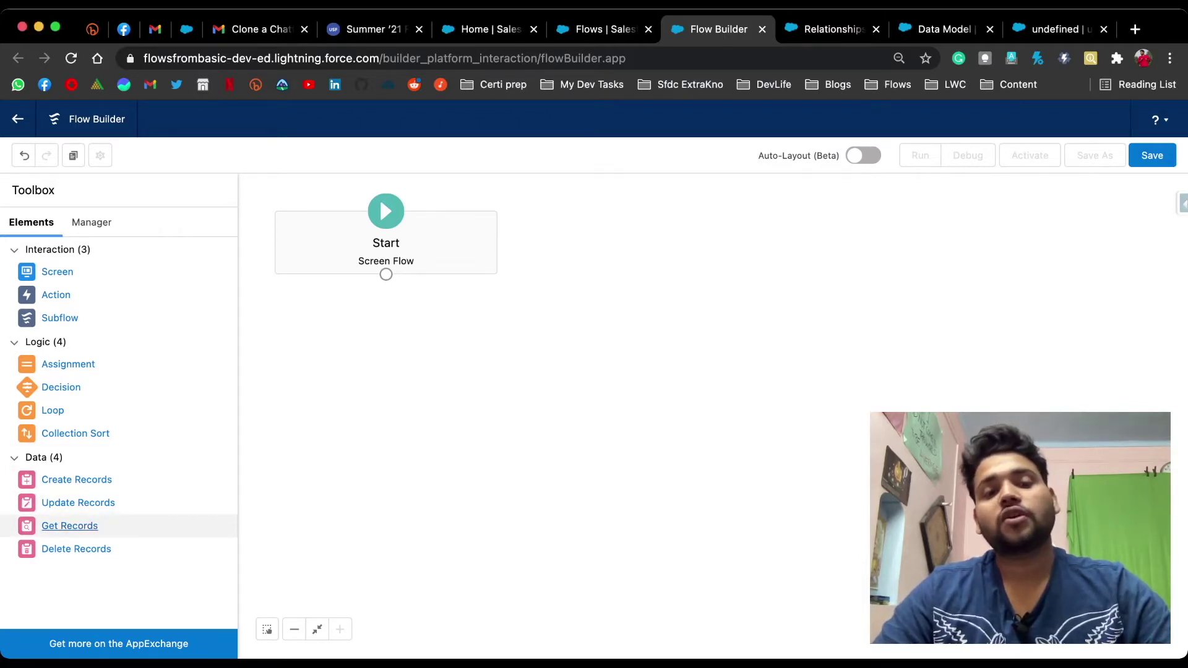
{"action": "left_click", "coordinate": [70, 526]}
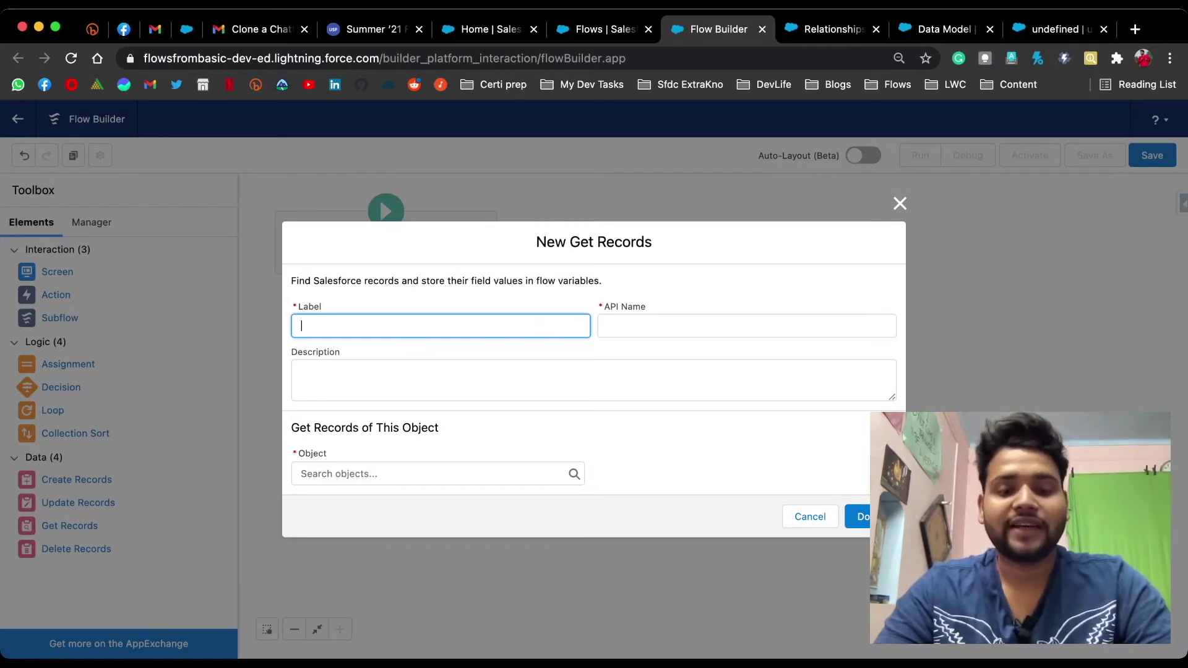
{"action": "type", "text": "accout"}
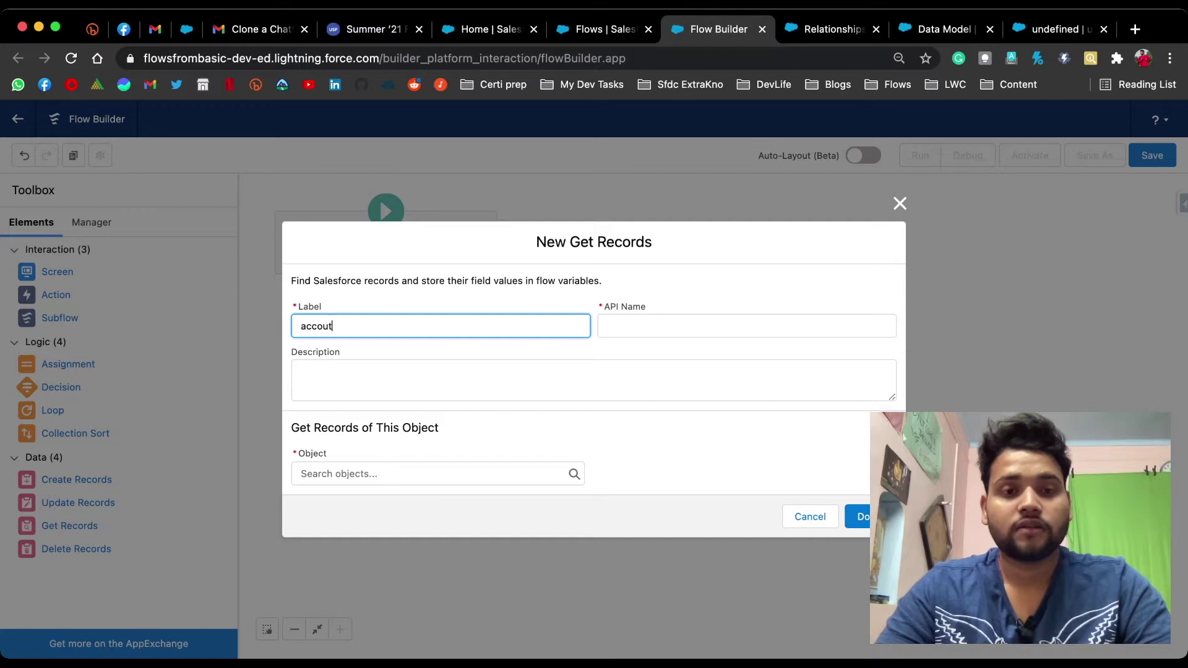
{"action": "key", "text": "BackSpace"}
{"action": "type", "text": "nts"}
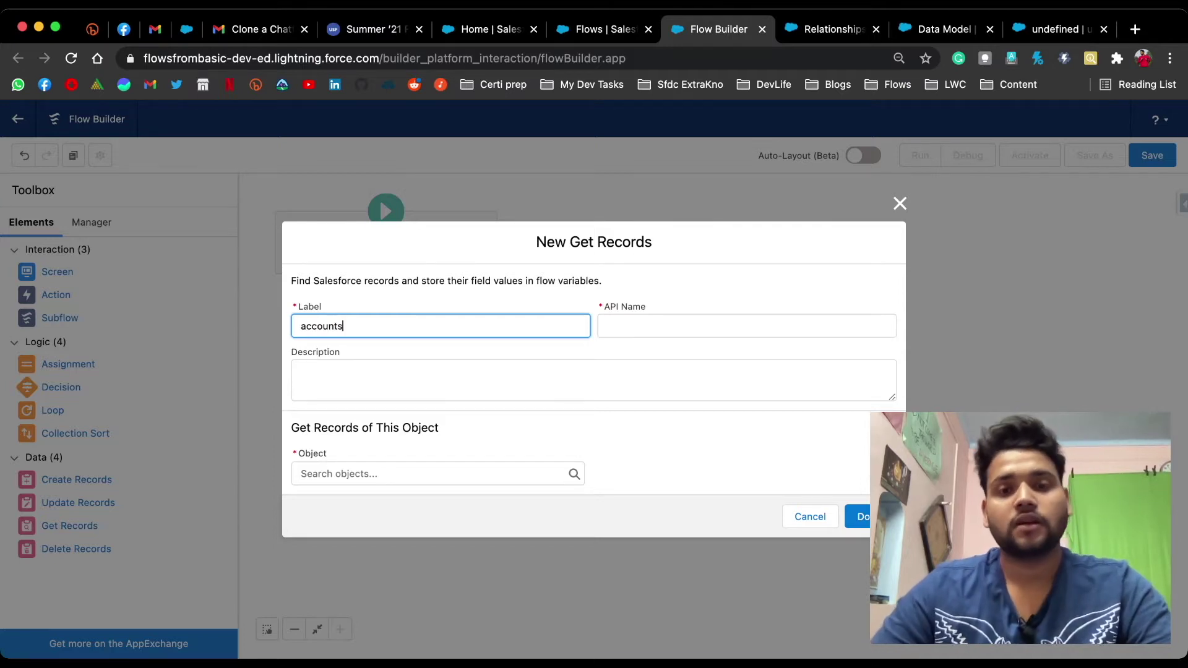
{"action": "left_click", "coordinate": [681, 446]}
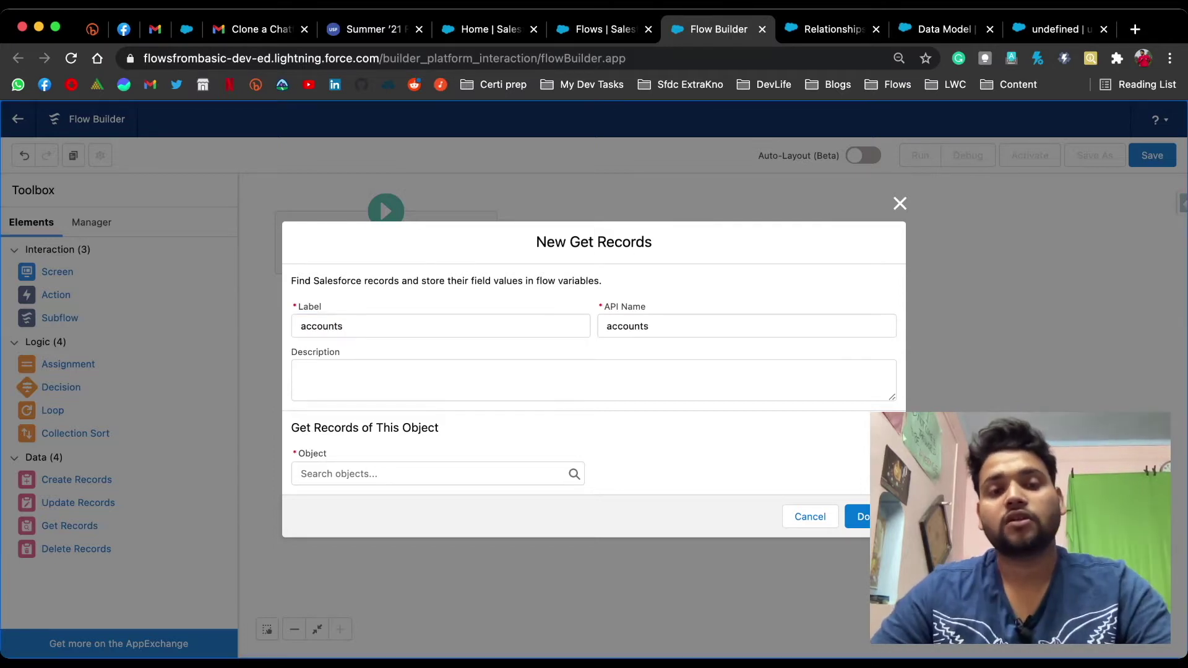
{"action": "key", "text": "Tab"}
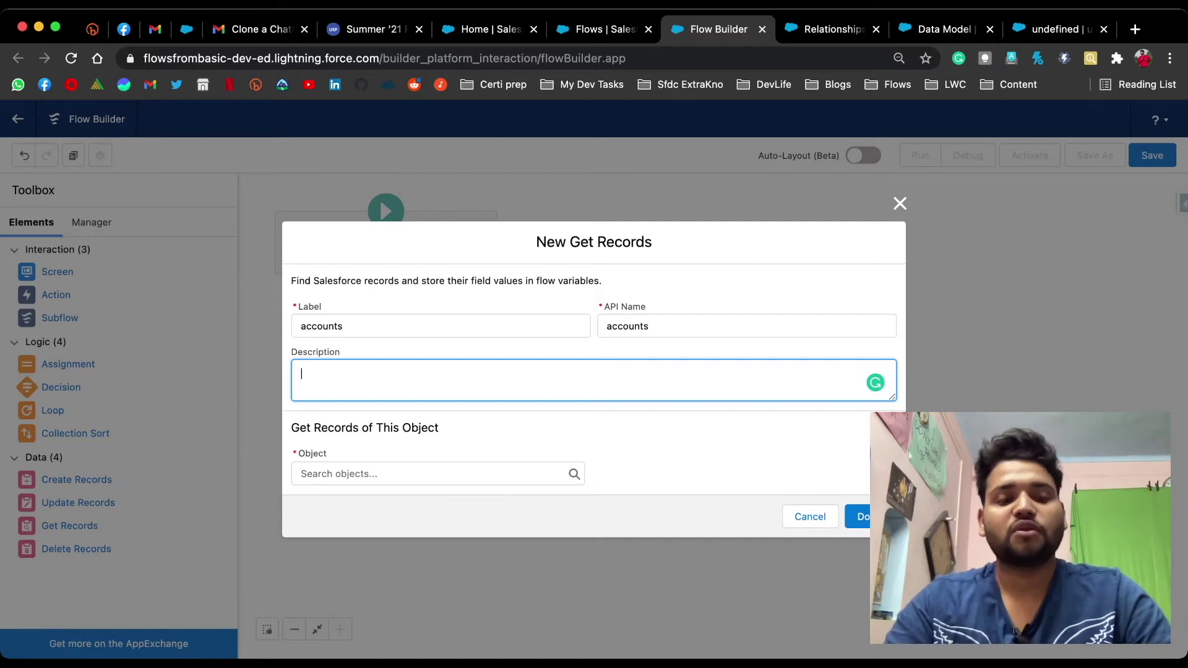
{"action": "type", "text": "fetch "}
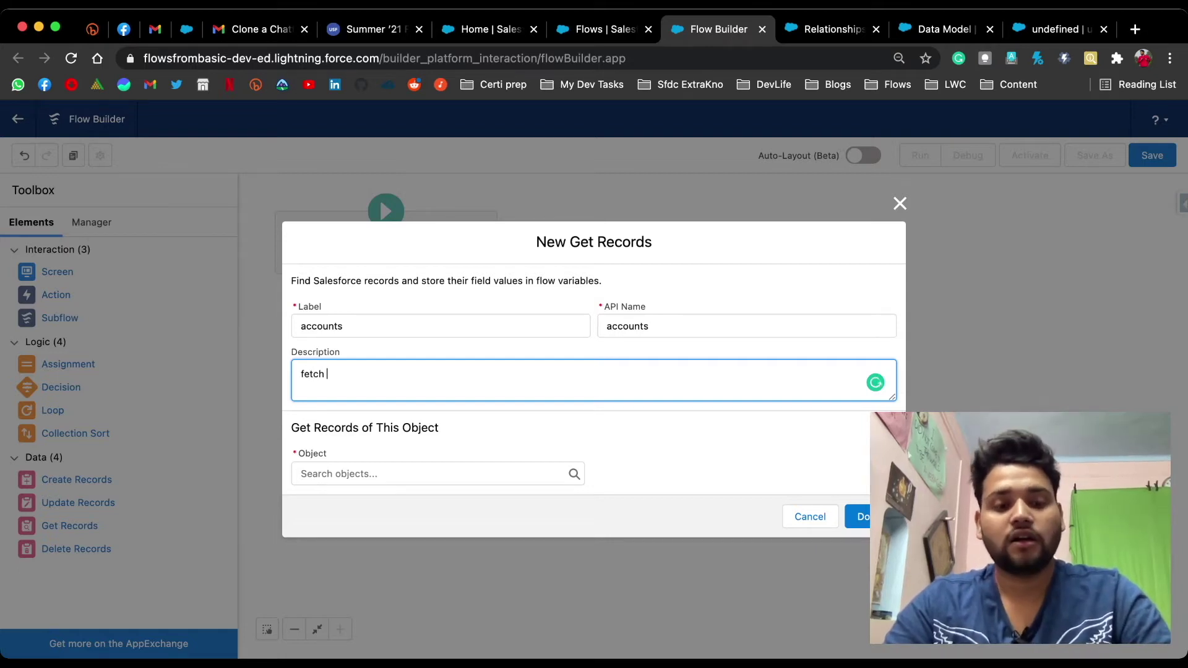
{"action": "type", "text": "Accounts "}
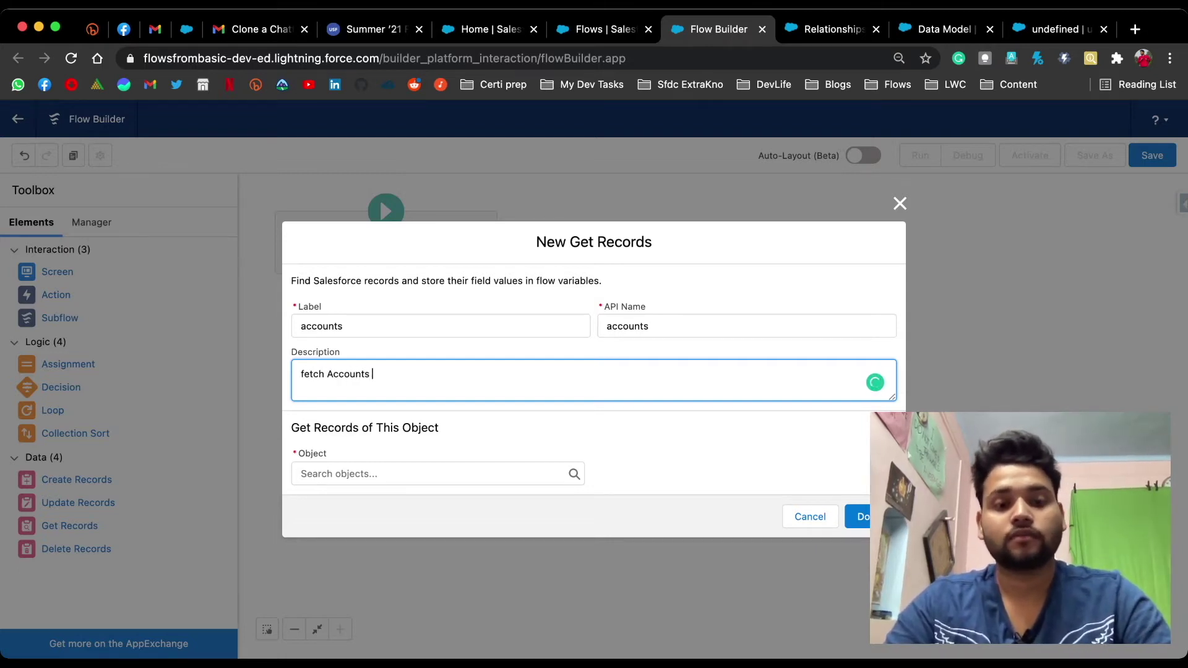
{"action": "type", "text": "with "}
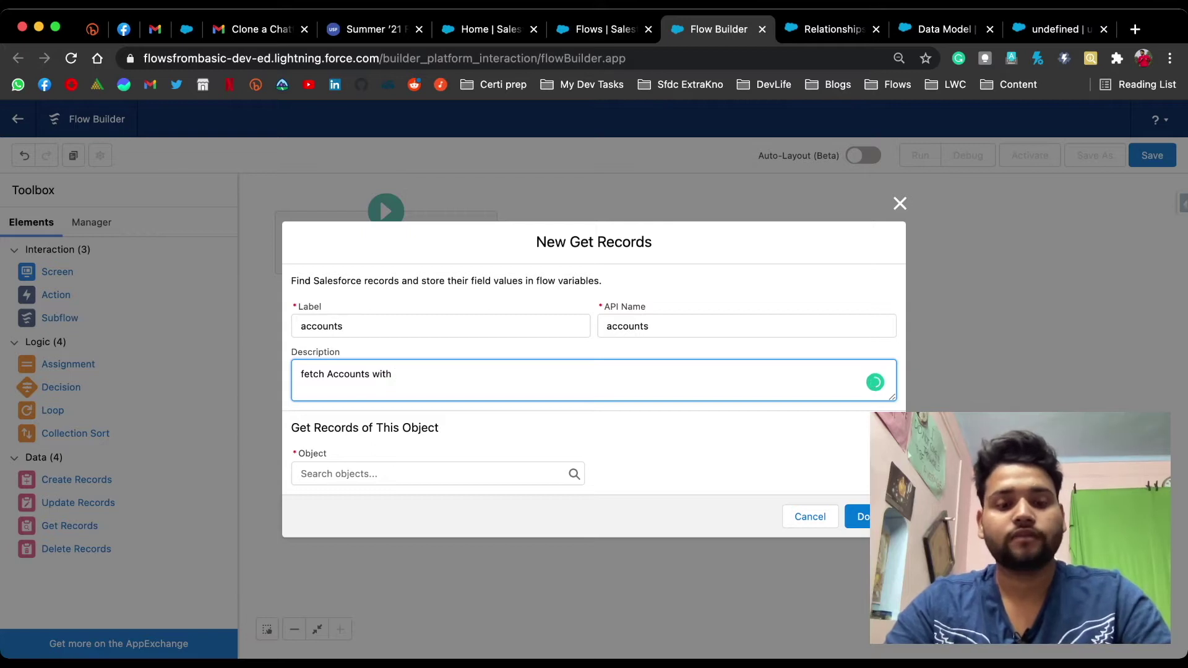
{"action": "type", "text": "Ann"}
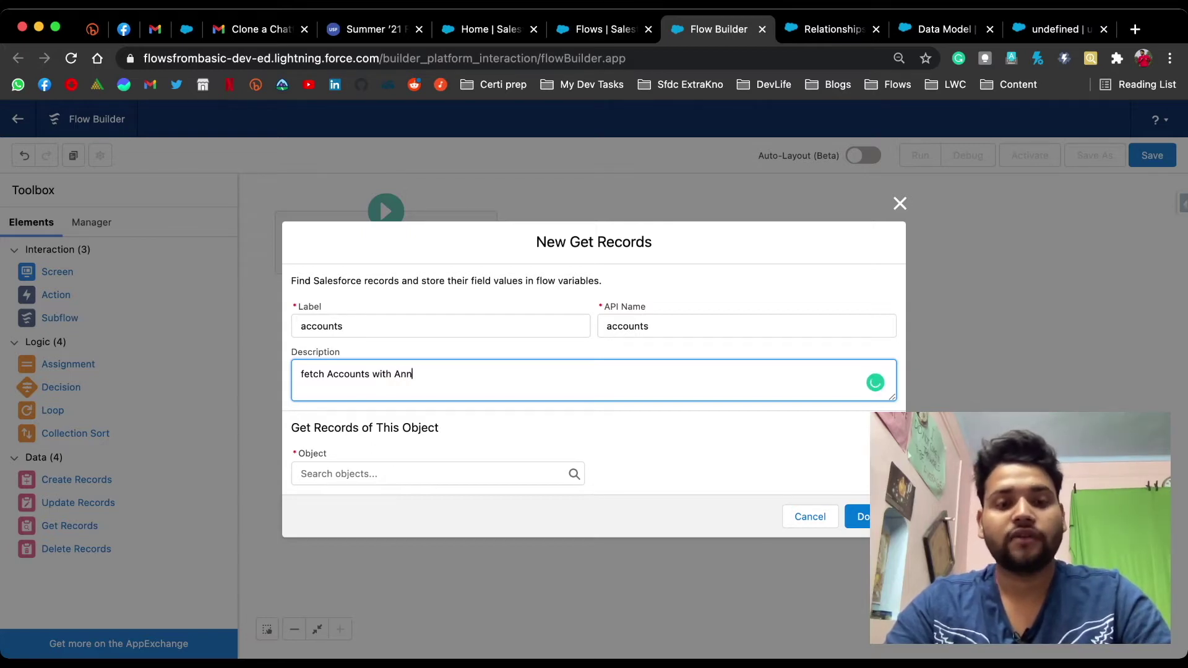
{"action": "type", "text": "ual Reve"}
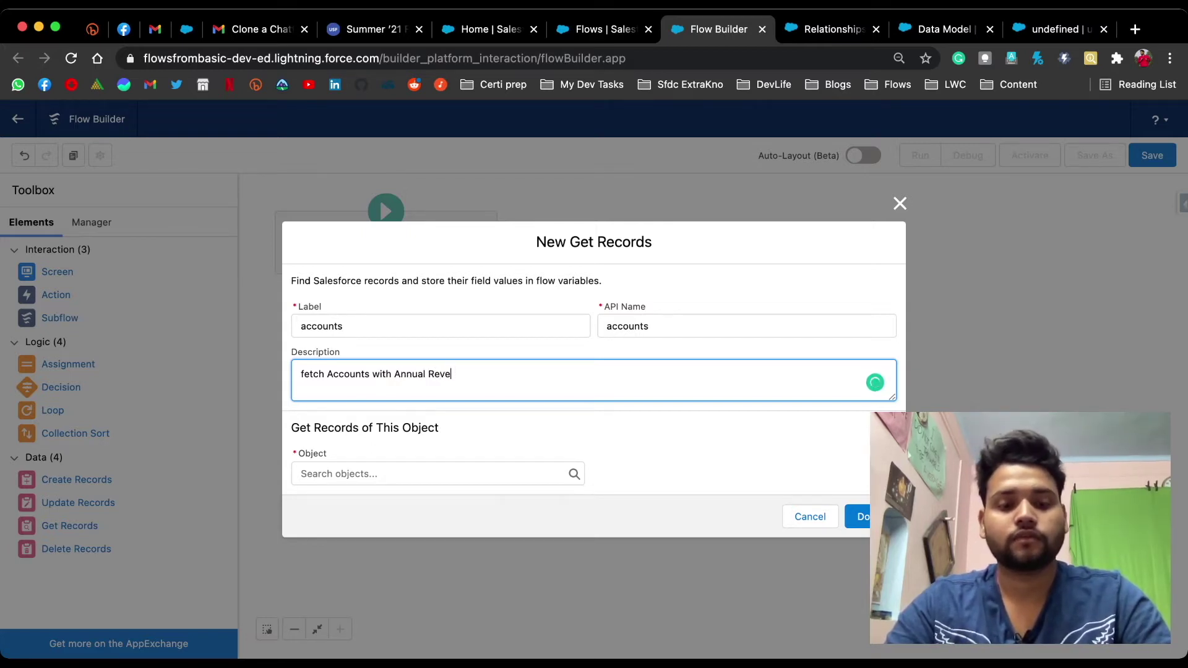
{"action": "type", "text": "nue greater"}
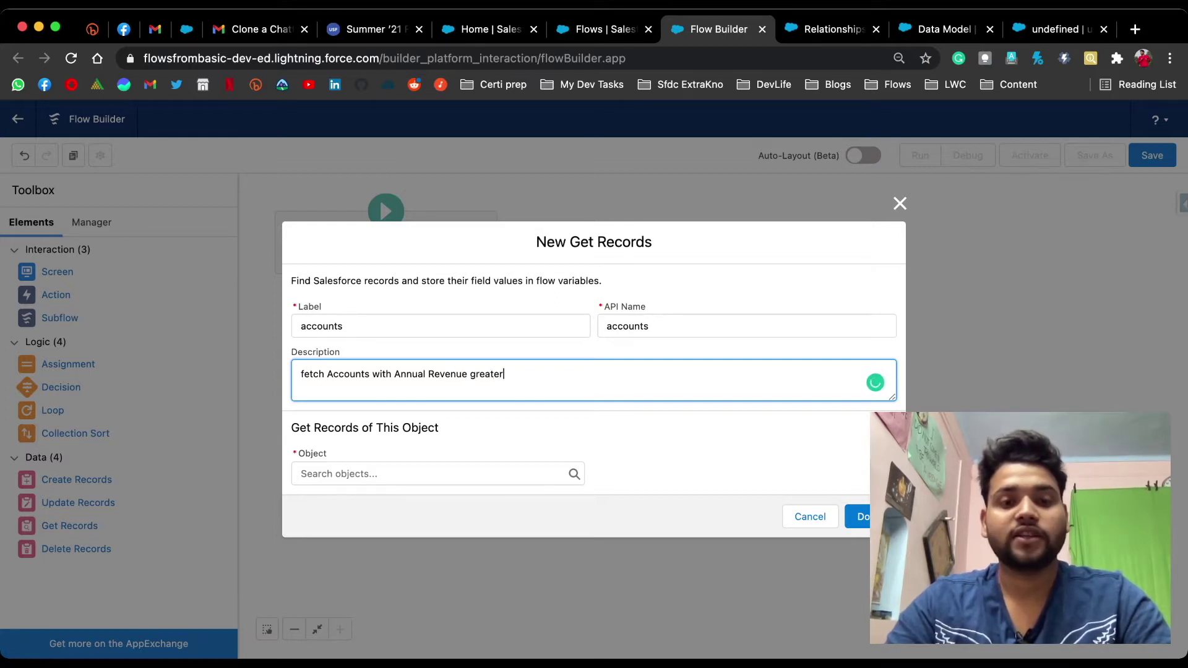
{"action": "type", "text": " than "}
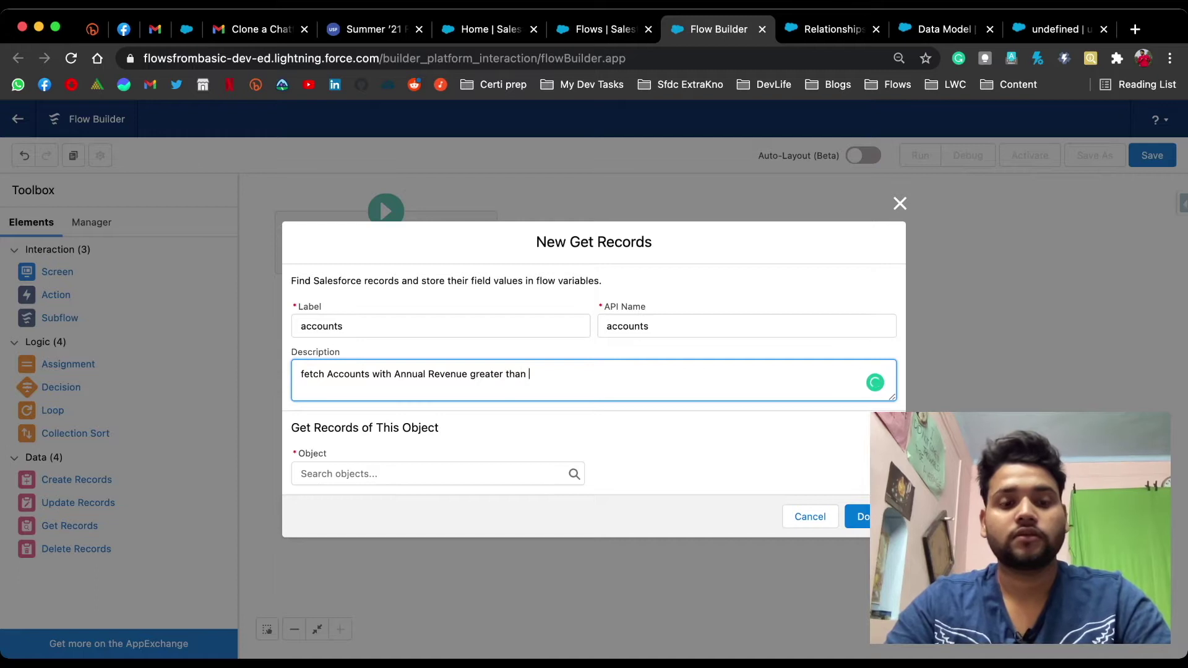
{"action": "type", "text": "1999"}
Correct the description to 'fetch Accounts with Annual Revenue greater than 1000$' and search objects for 'Acc'
{"action": "key", "text": "BackSpace"}
{"action": "key", "text": "BackSpace"}
{"action": "key", "text": "BackSpace"}
{"action": "type", "text": "0000"}
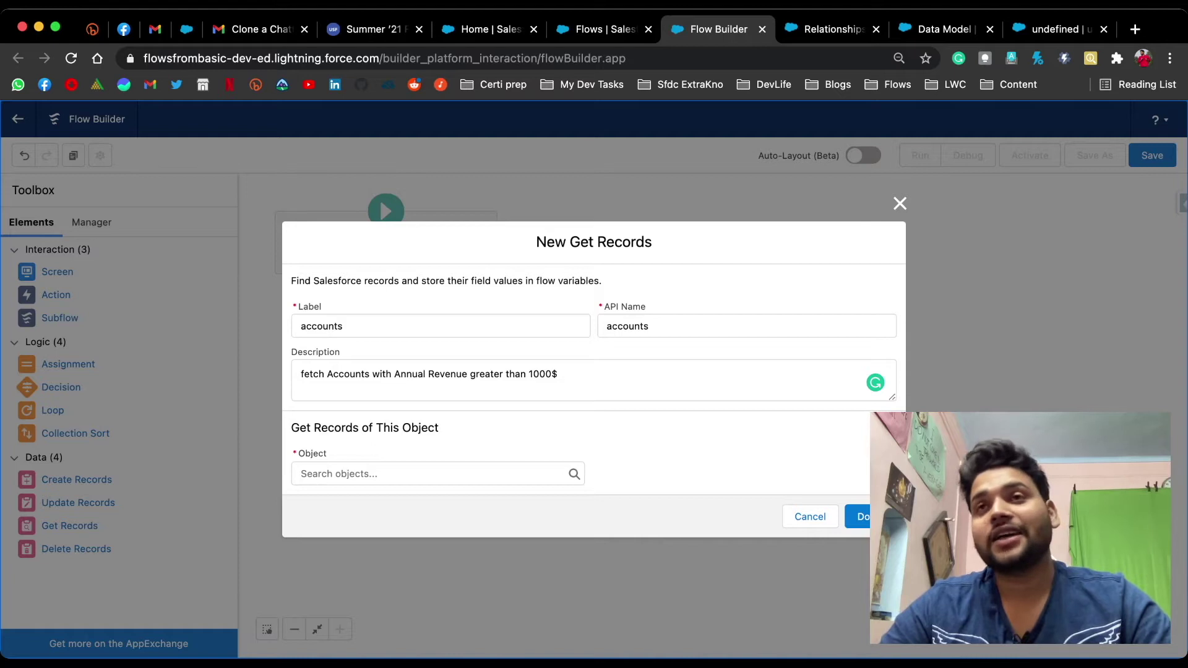
{"action": "key", "text": "Tab"}
{"action": "type", "text": "Acc"}
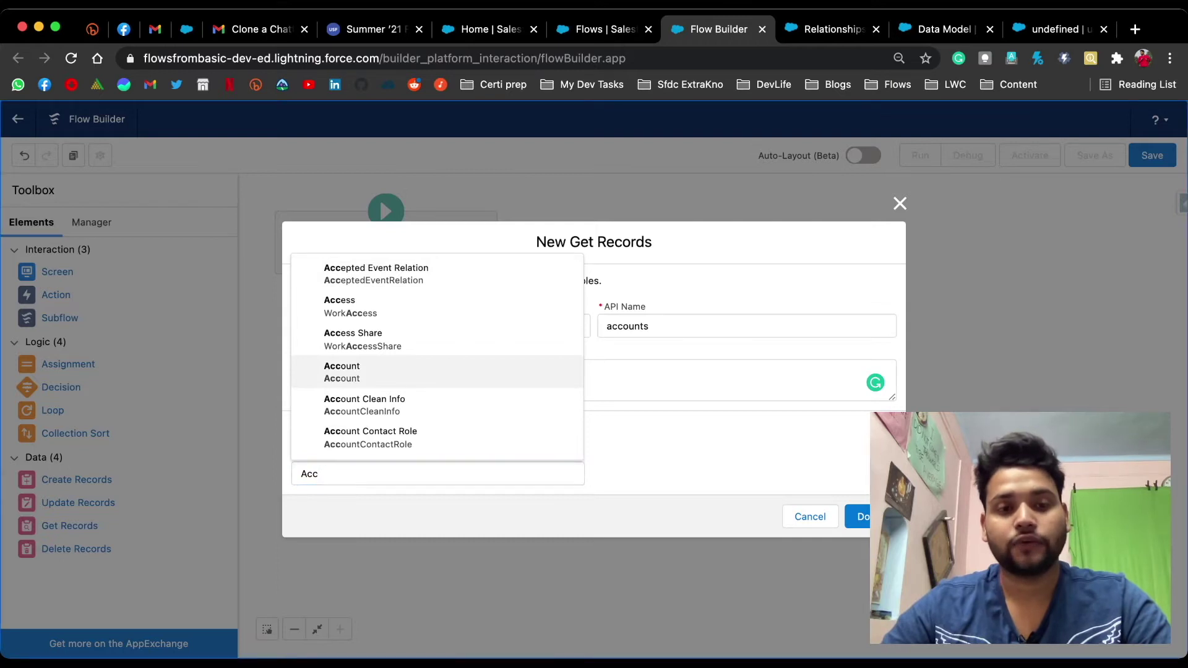
Choose Account as the object, then review the Filter and Sort Account Records sections
{"action": "key", "text": "Return"}
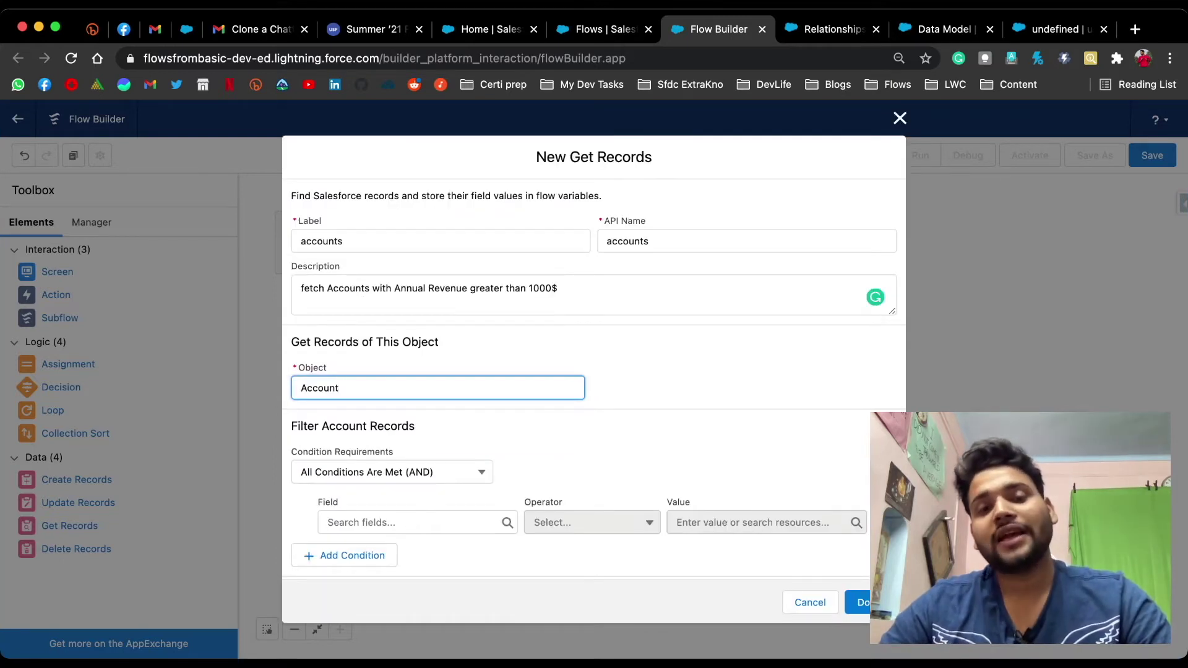
{"action": "scroll", "coordinate": [593, 379], "scroll_direction": "down", "scroll_amount": 7}
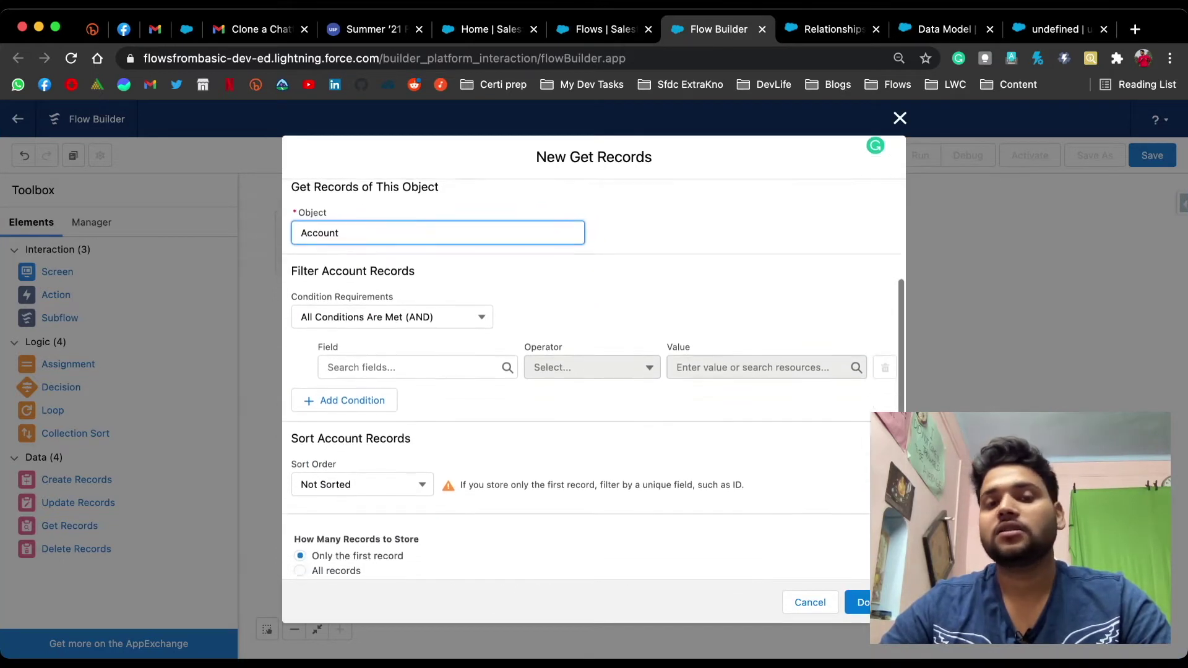
{"action": "scroll", "coordinate": [594, 380], "scroll_direction": "up", "scroll_amount": 1}
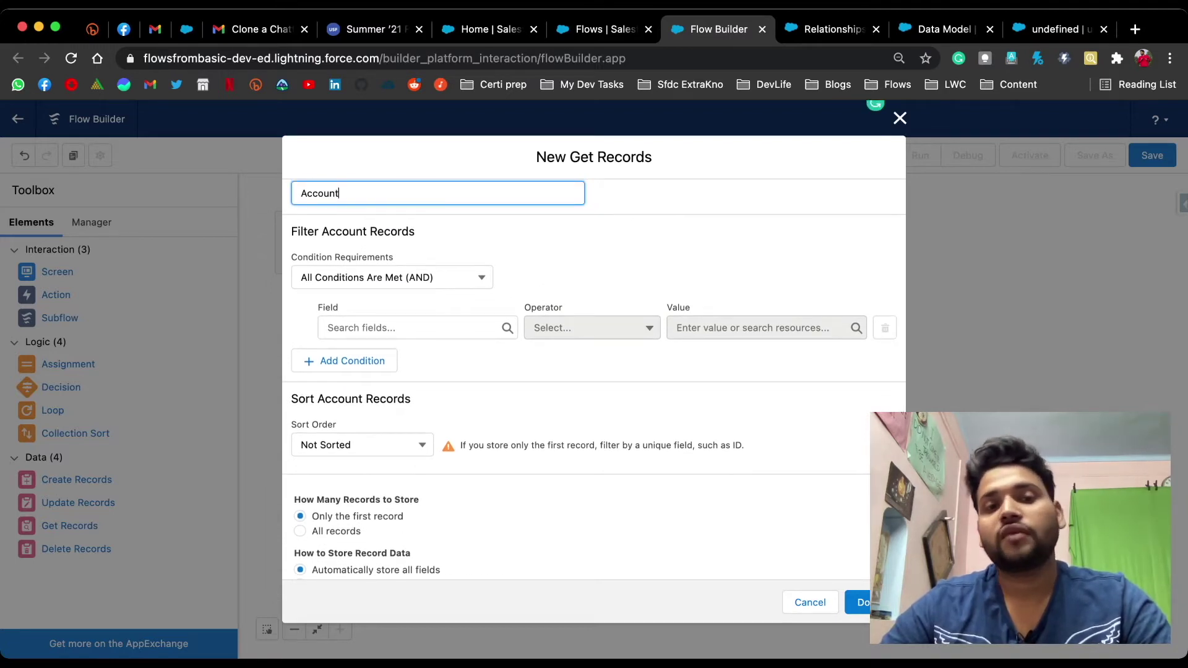
{"action": "scroll", "coordinate": [594, 379], "scroll_direction": "up", "scroll_amount": 6}
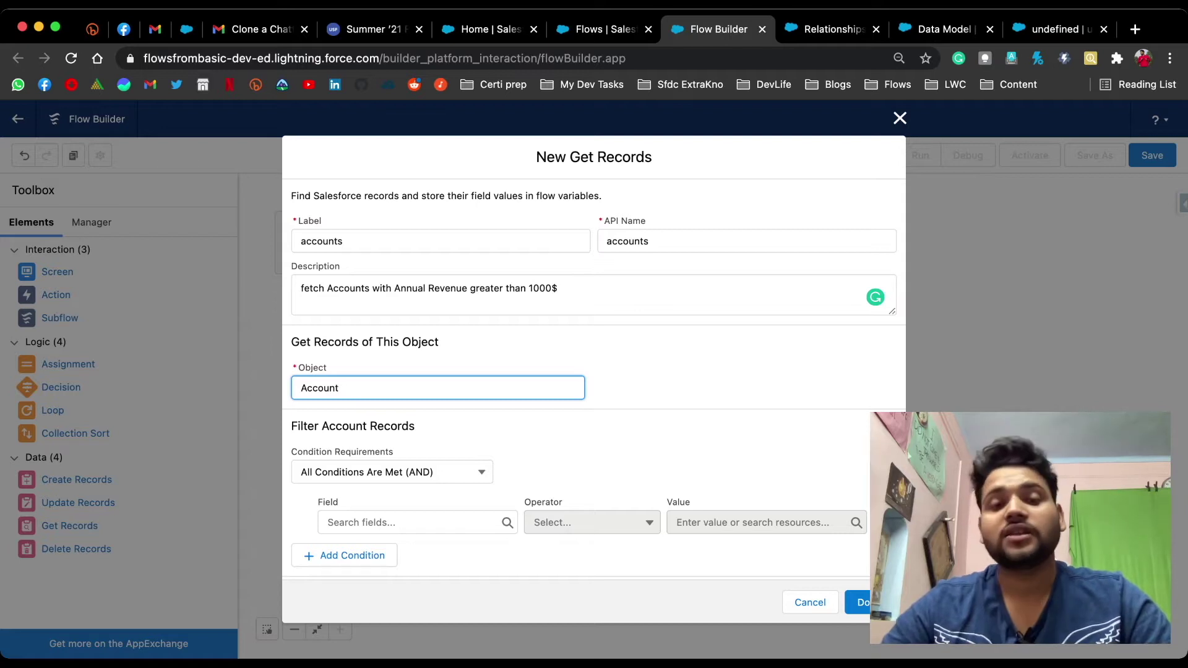
{"action": "scroll", "coordinate": [594, 371], "scroll_direction": "down", "scroll_amount": 5}
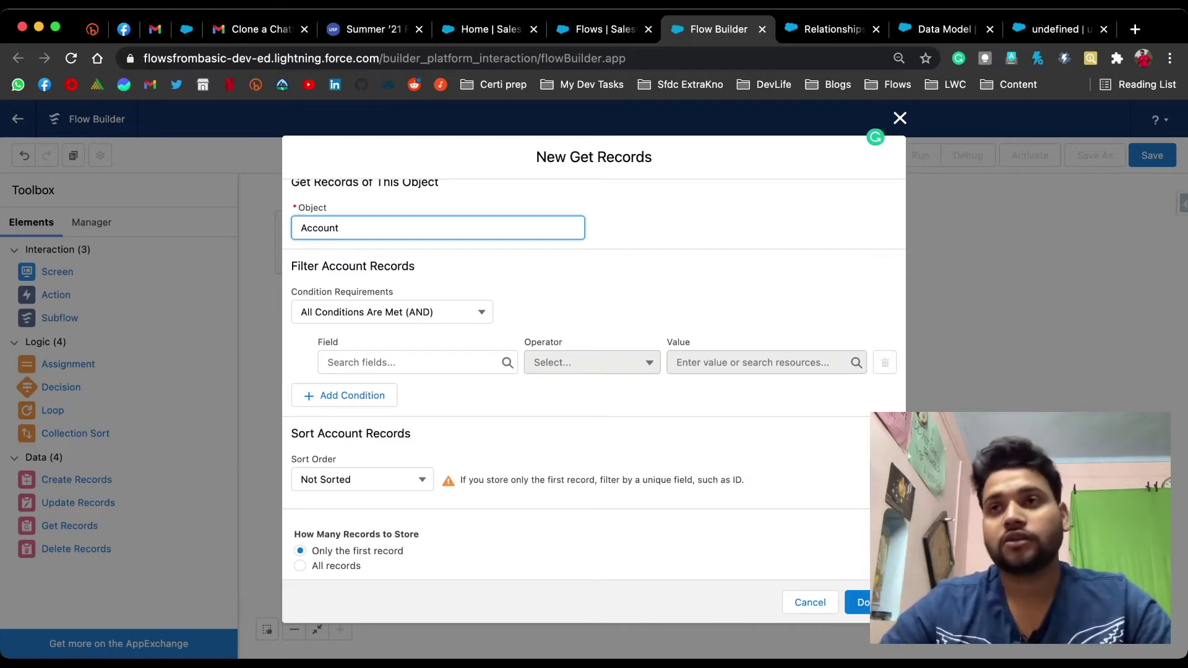
{"action": "left_click", "coordinate": [711, 285]}
{"action": "scroll", "coordinate": [712, 284], "scroll_direction": "up", "scroll_amount": 1}
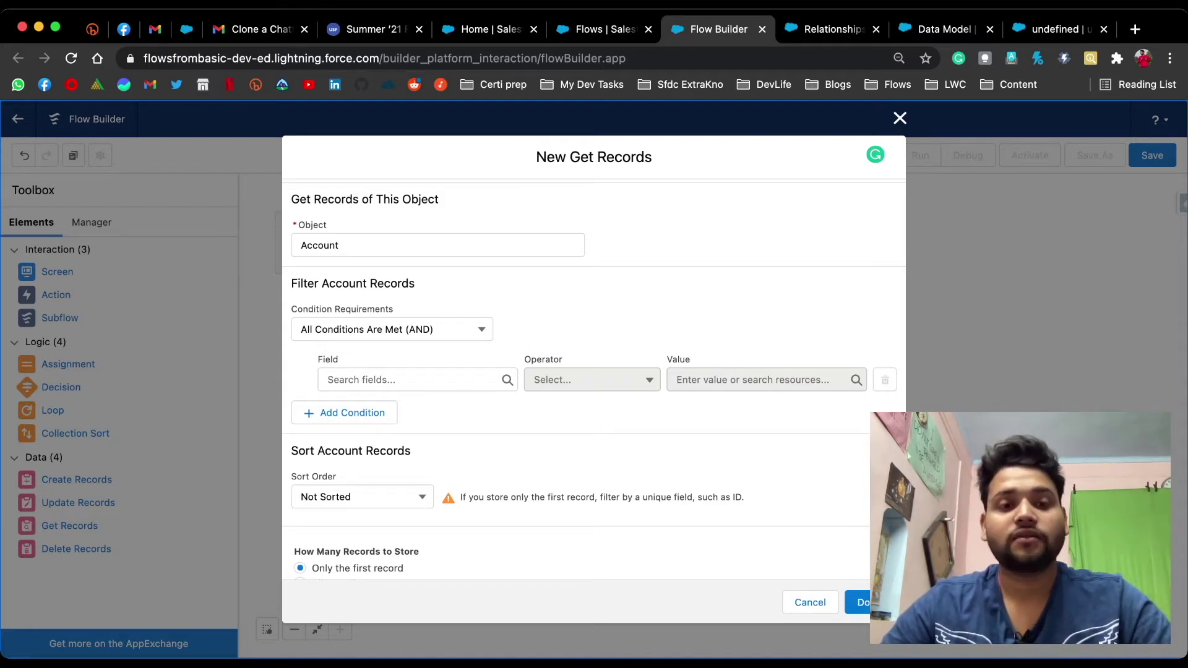
{"action": "left_click", "coordinate": [391, 329]}
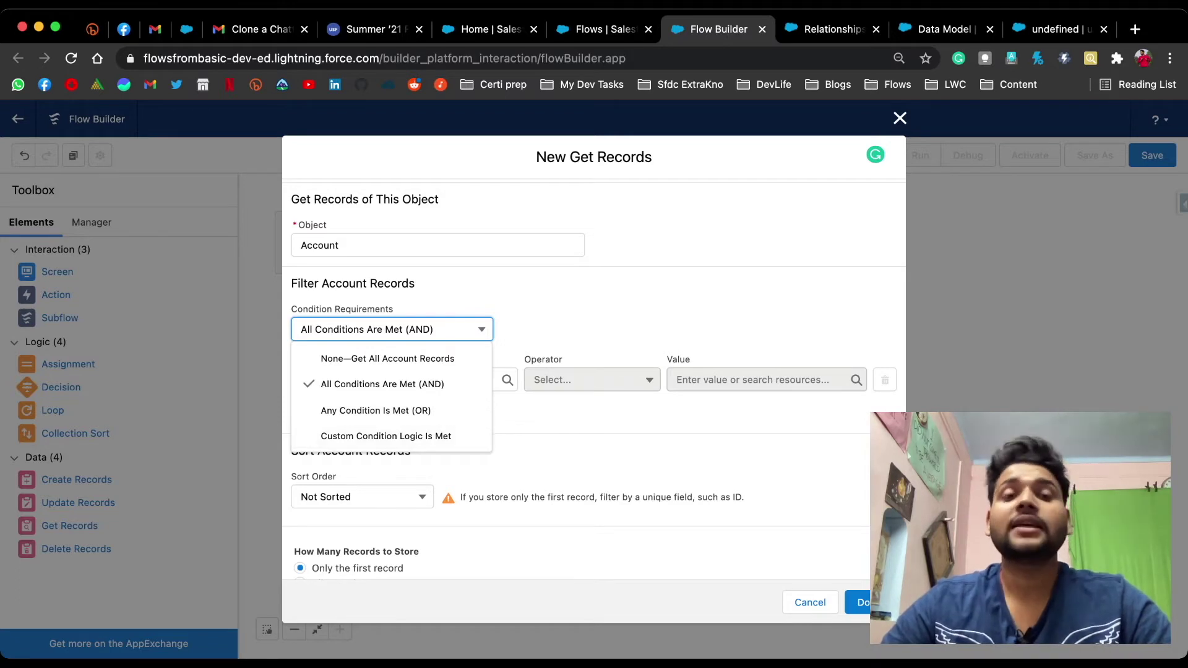
{"action": "left_click", "coordinate": [557, 413]}
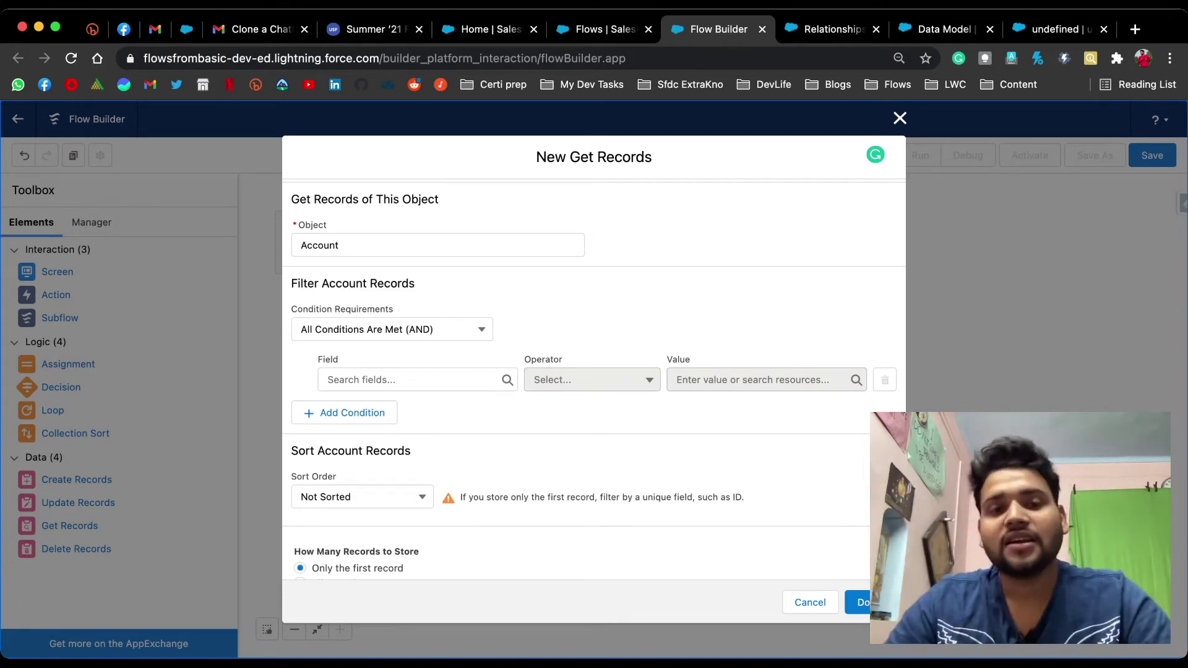
{"action": "left_click", "coordinate": [391, 330]}
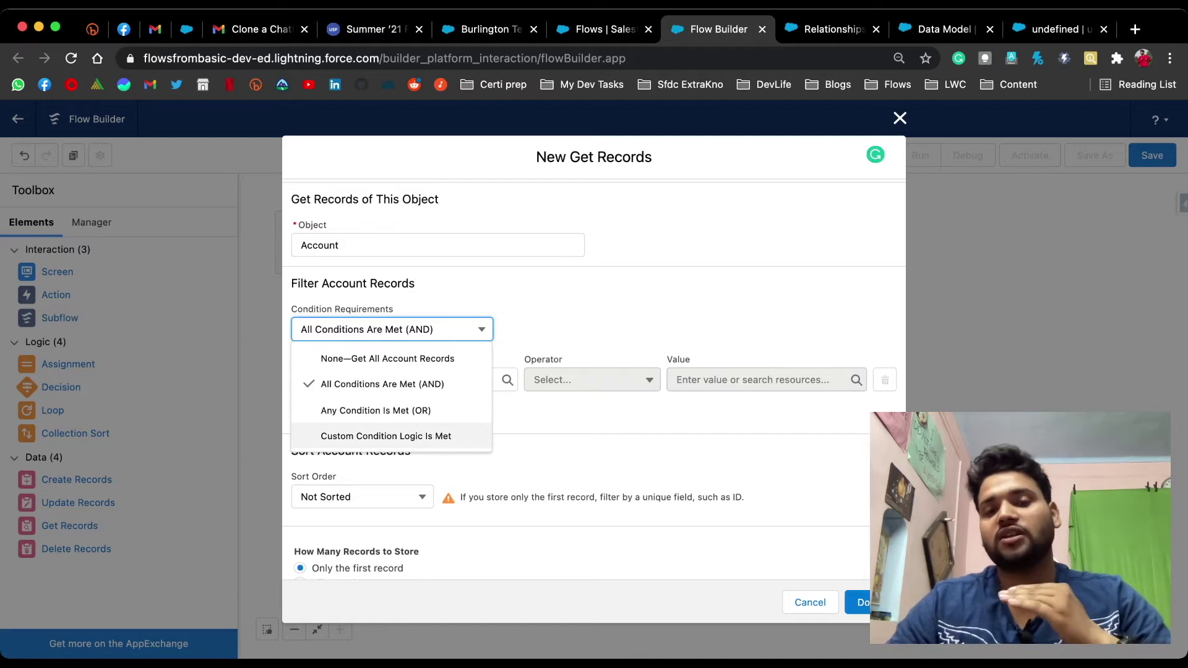
{"action": "left_click", "coordinate": [575, 414]}
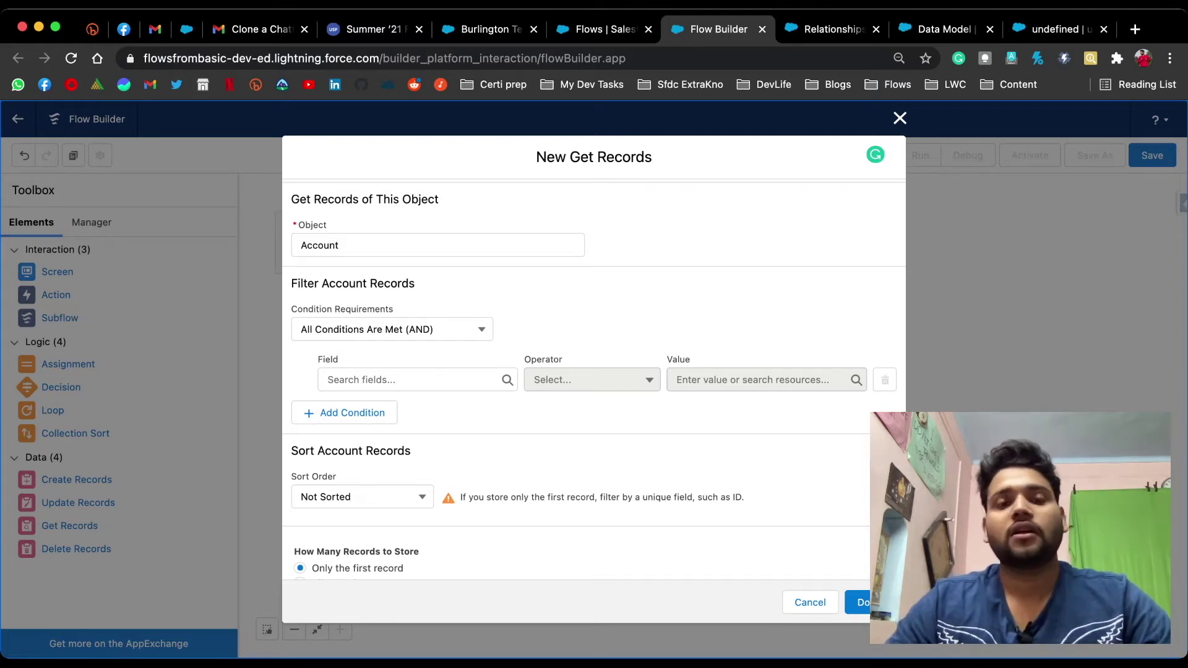
{"action": "left_click", "coordinate": [417, 380]}
Add the first filter condition: AnnualRevenue Greater Than 1000
{"action": "type", "text": "ann"}
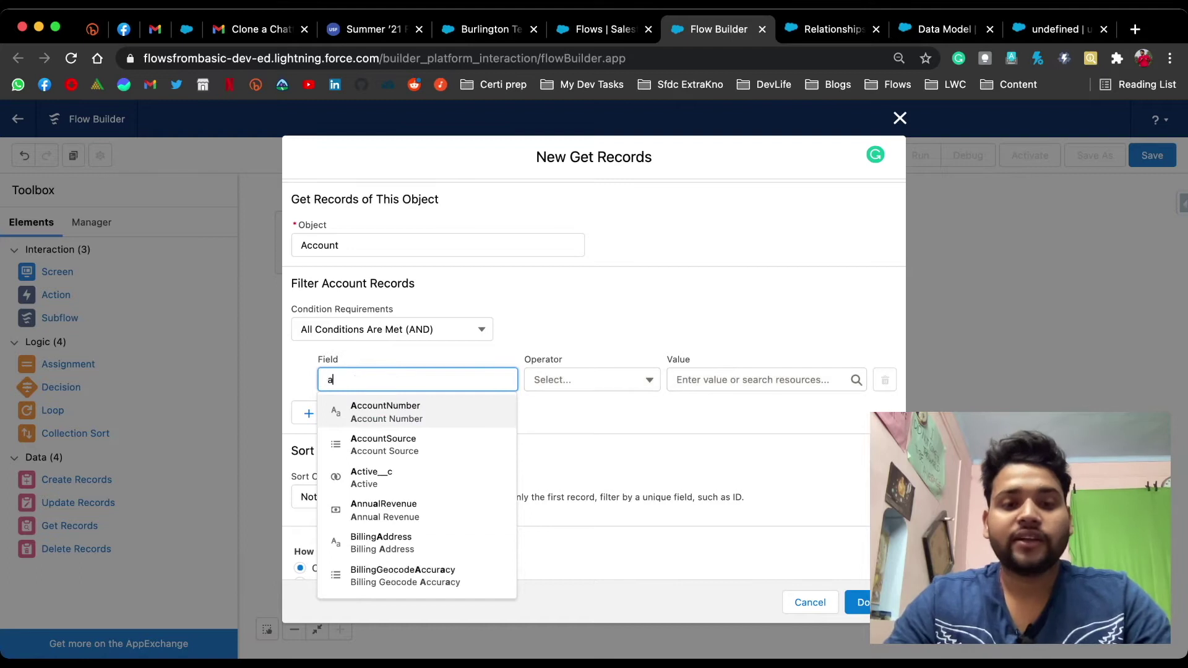
{"action": "left_click", "coordinate": [396, 413]}
{"action": "left_click", "coordinate": [592, 380]}
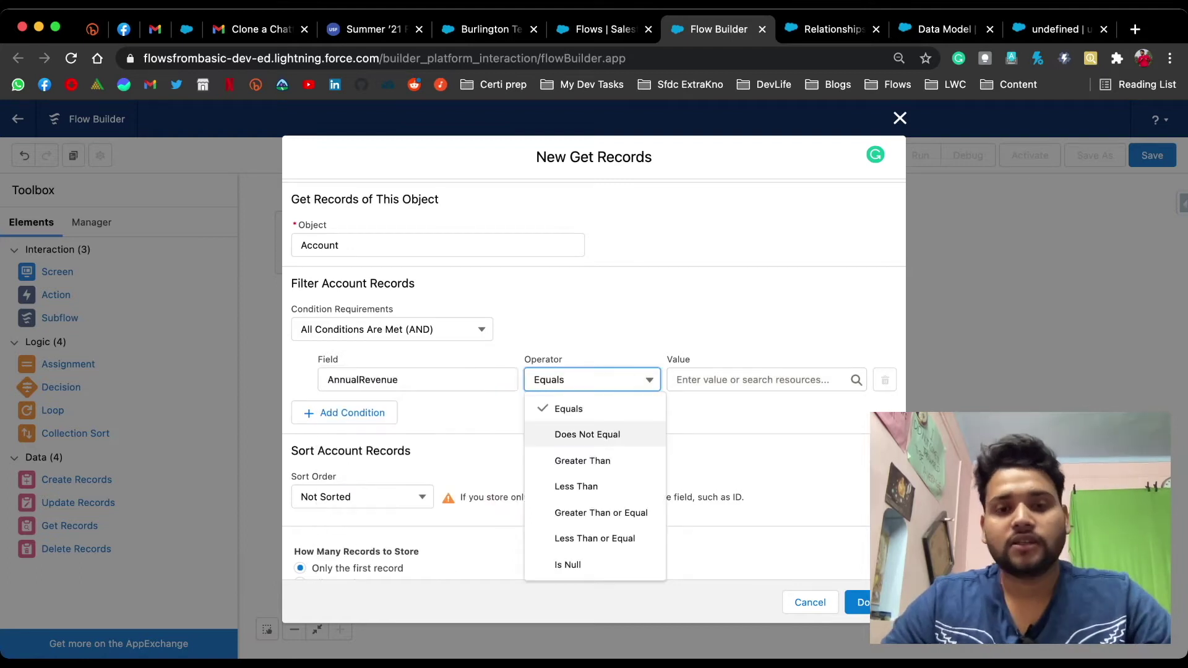
{"action": "key", "text": "Down"}
{"action": "key", "text": "Return"}
{"action": "key", "text": "Tab"}
{"action": "type", "text": "1000"}
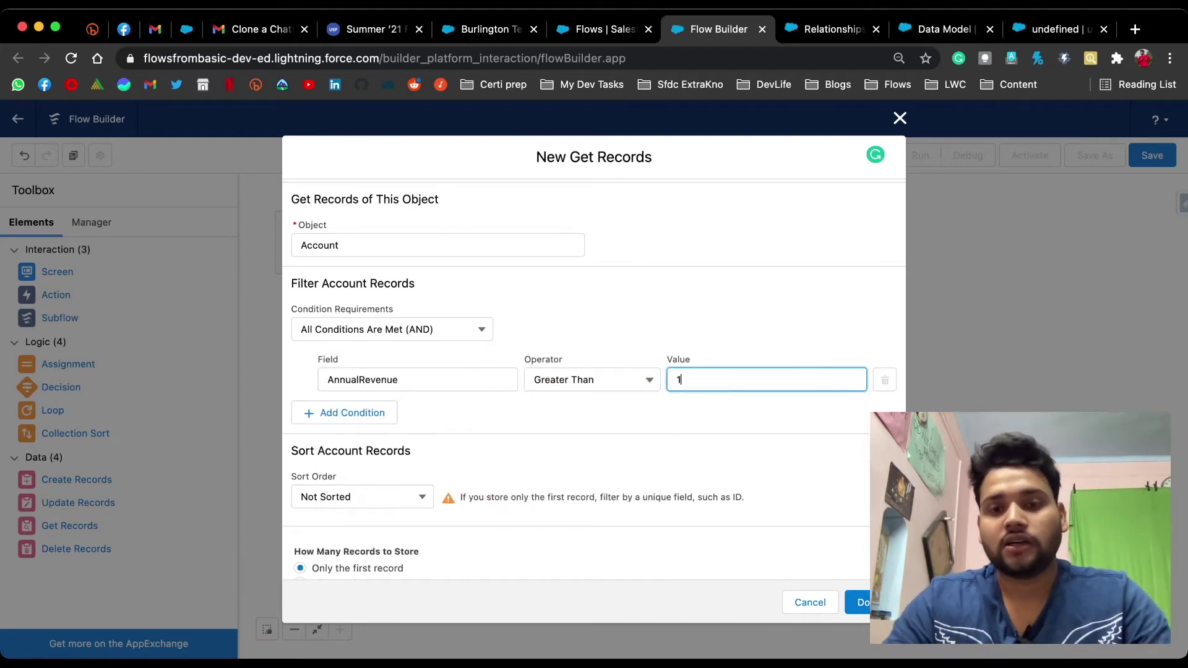
{"action": "left_click", "coordinate": [671, 420]}
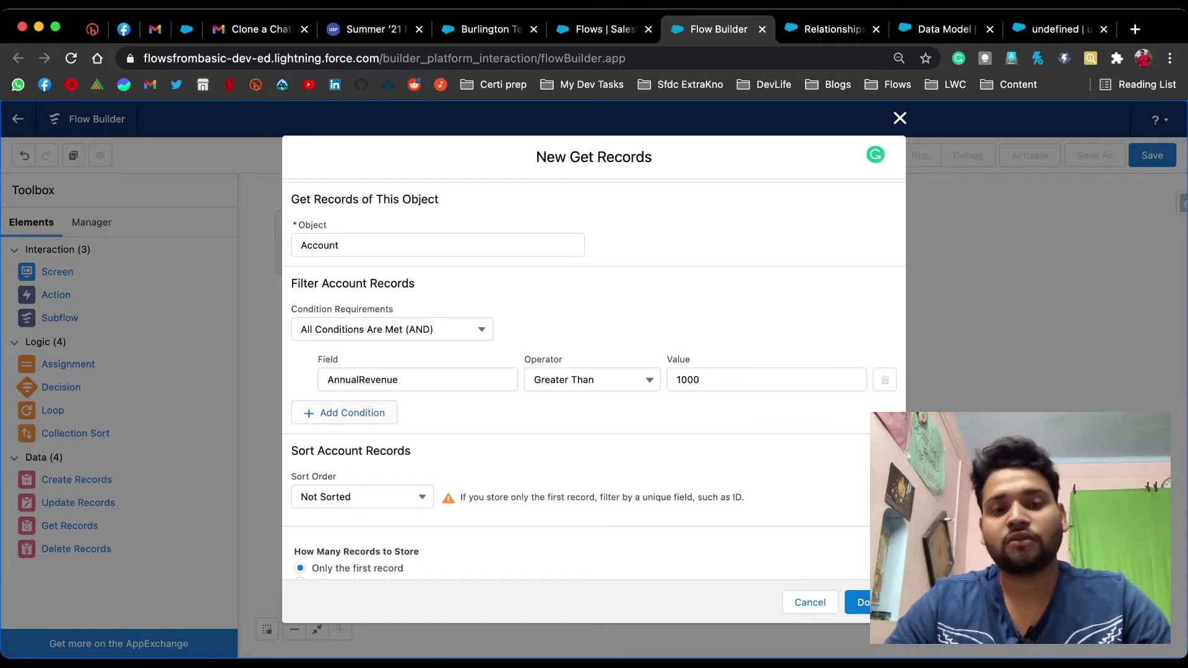
Add a second filter condition: Industry Equals Education
{"action": "left_click", "coordinate": [345, 413]}
{"action": "left_click", "coordinate": [417, 428]}
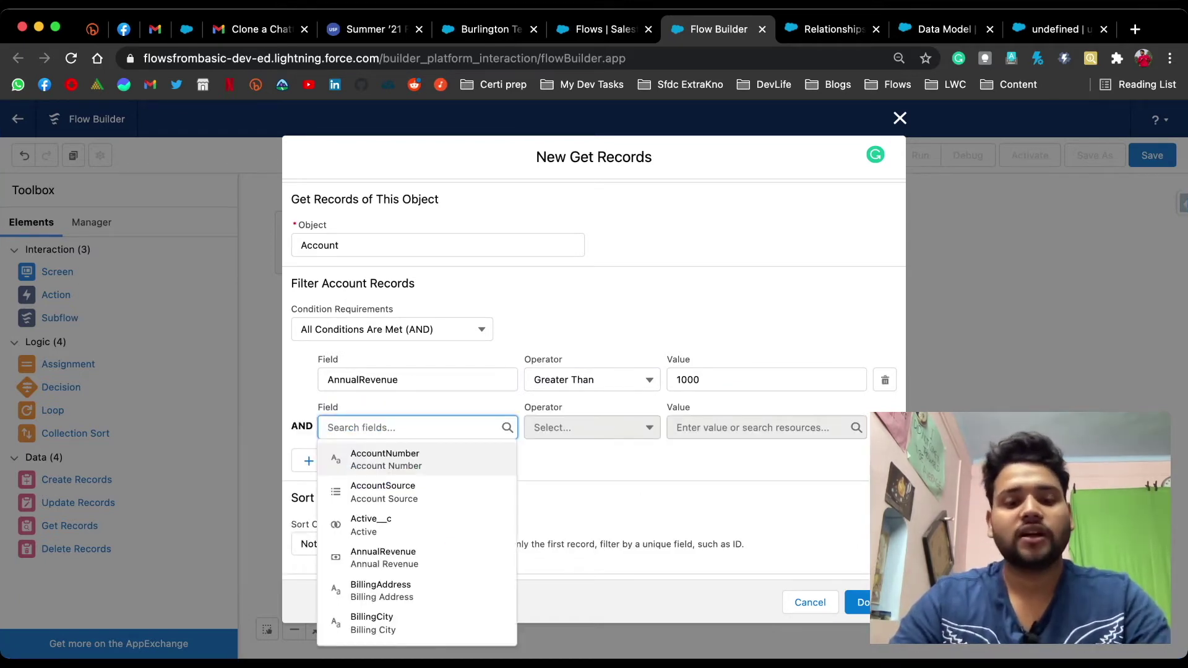
{"action": "type", "text": "indu"}
{"action": "key", "text": "Return"}
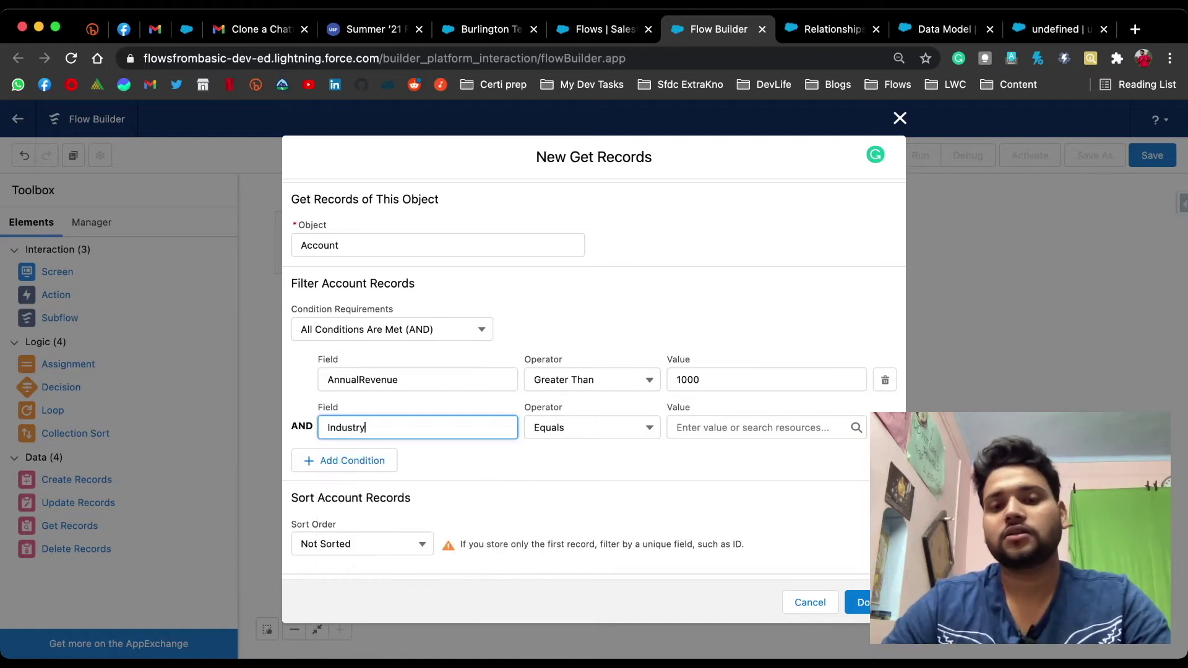
{"action": "left_click", "coordinate": [765, 428]}
{"action": "type", "text": "ed"}
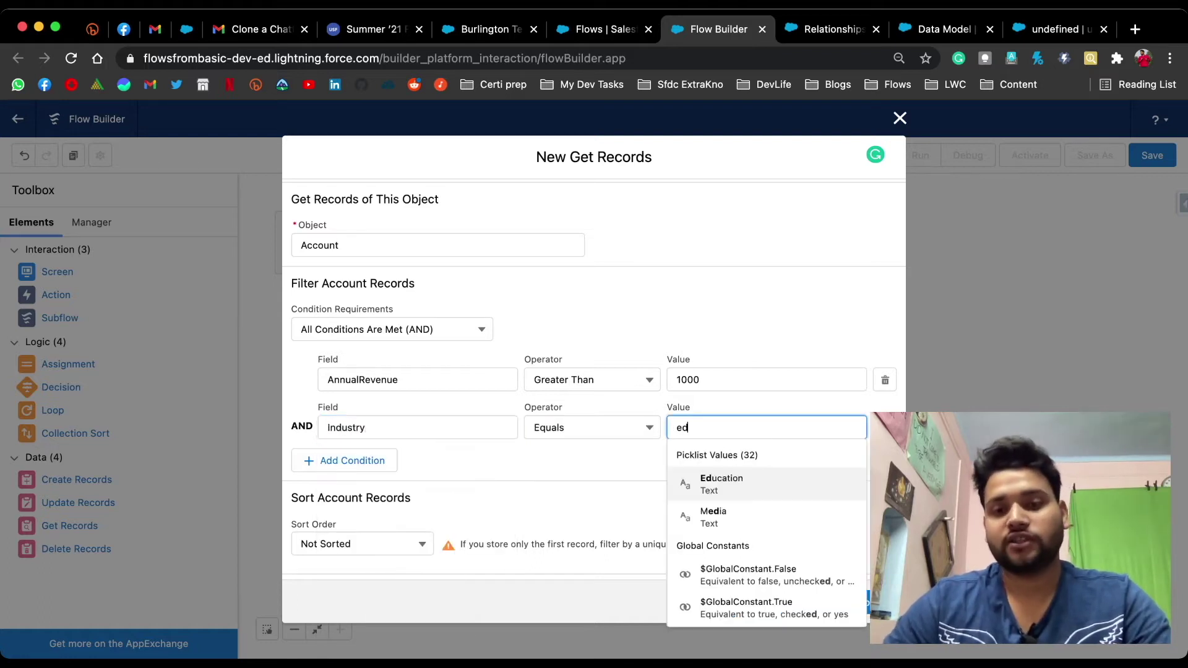
{"action": "key", "text": "Return"}
{"action": "left_click", "coordinate": [692, 470]}
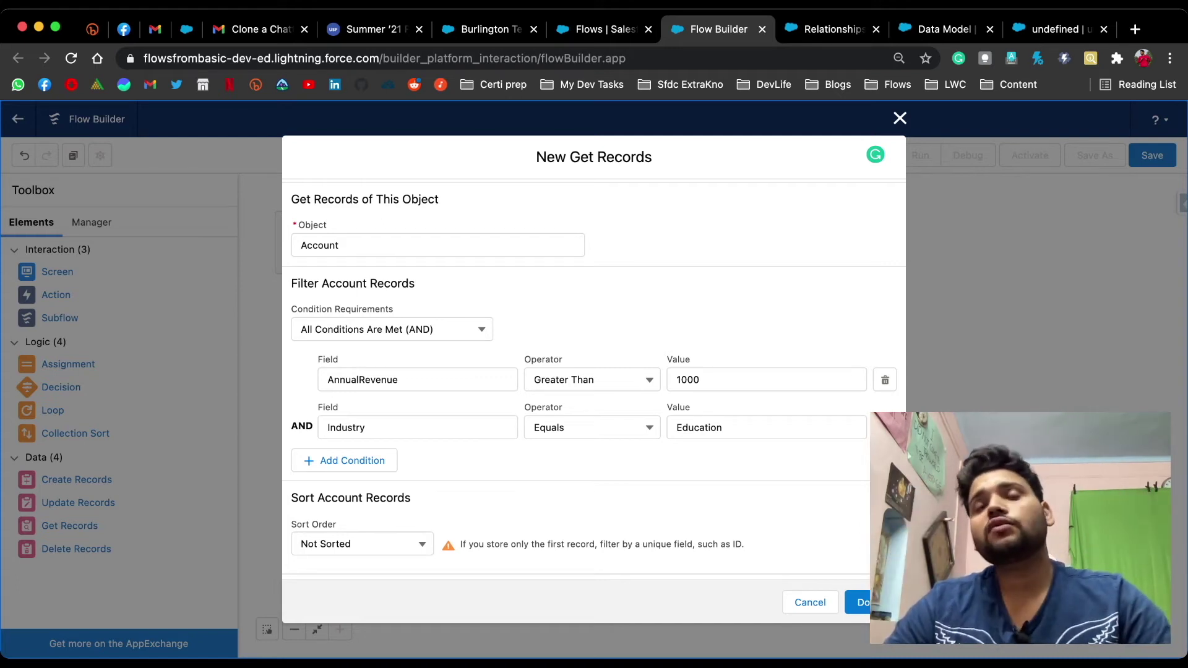
{"action": "left_click", "coordinate": [391, 329]}
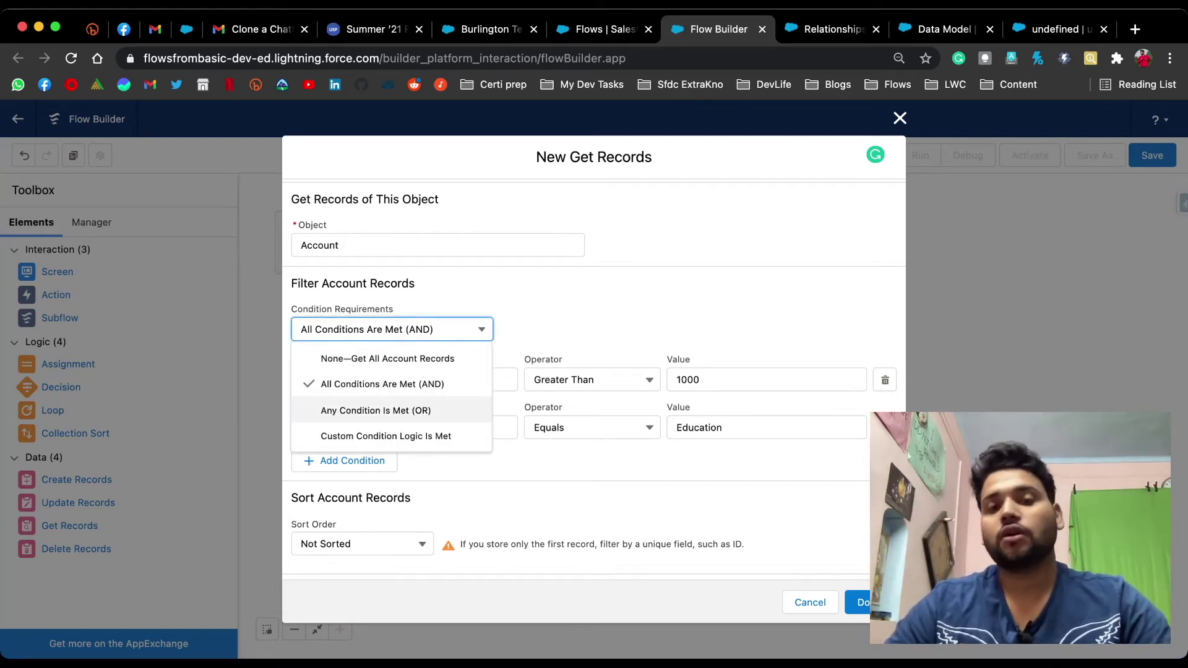
Switch the condition requirement to Custom Condition Logic Is Met and clear the default '1 OR 2' logic
{"action": "left_click", "coordinate": [375, 410]}
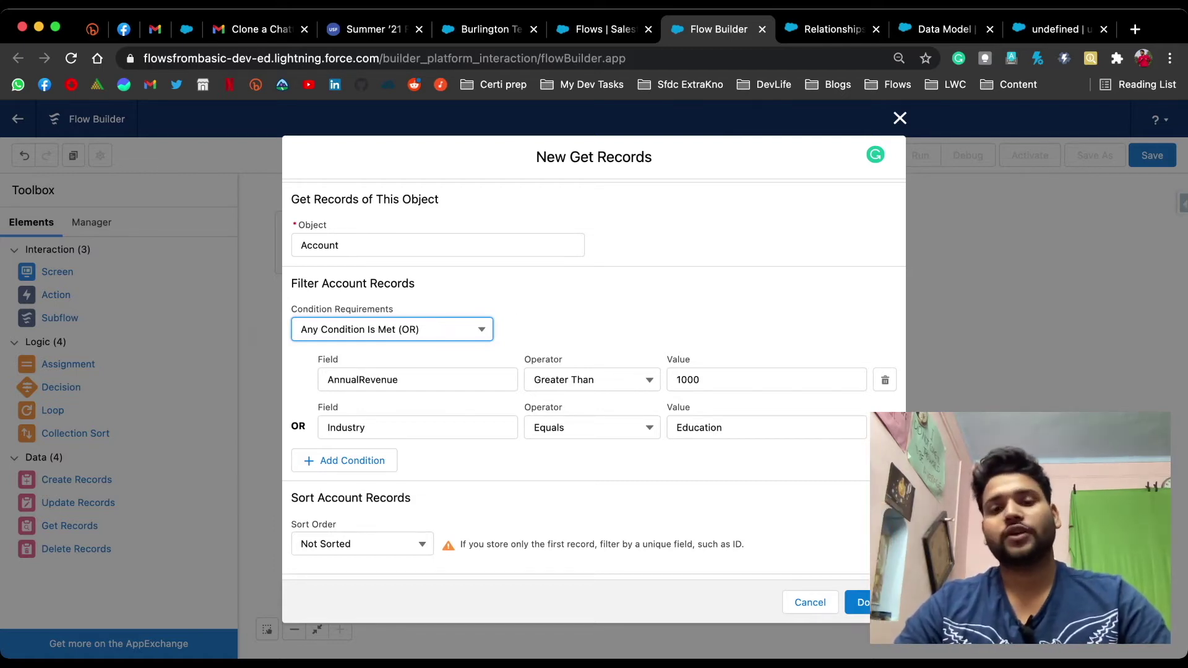
{"action": "left_click", "coordinate": [393, 330]}
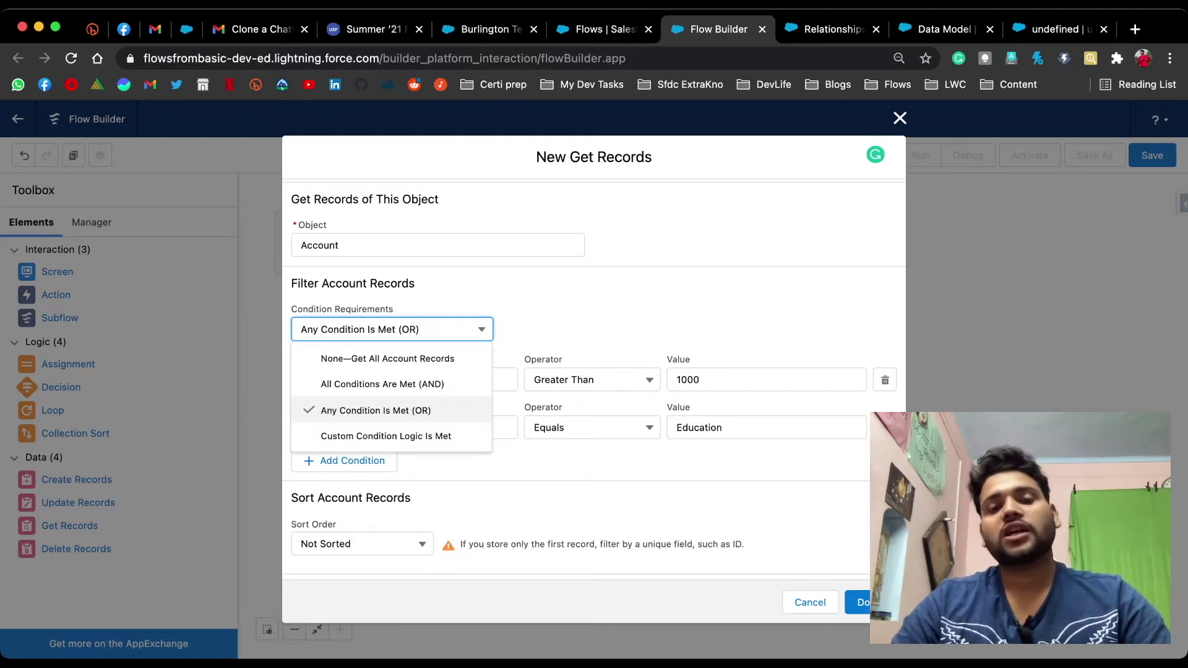
{"action": "left_click", "coordinate": [386, 437]}
{"action": "key", "text": "Return"}
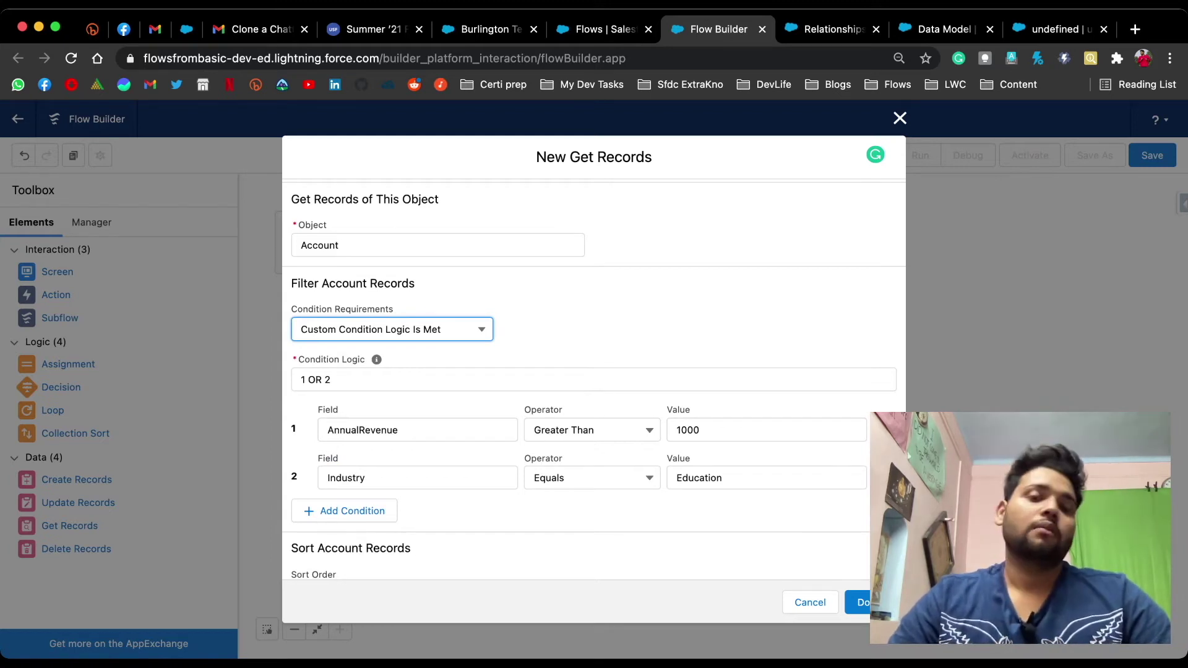
{"action": "left_click", "coordinate": [335, 379]}
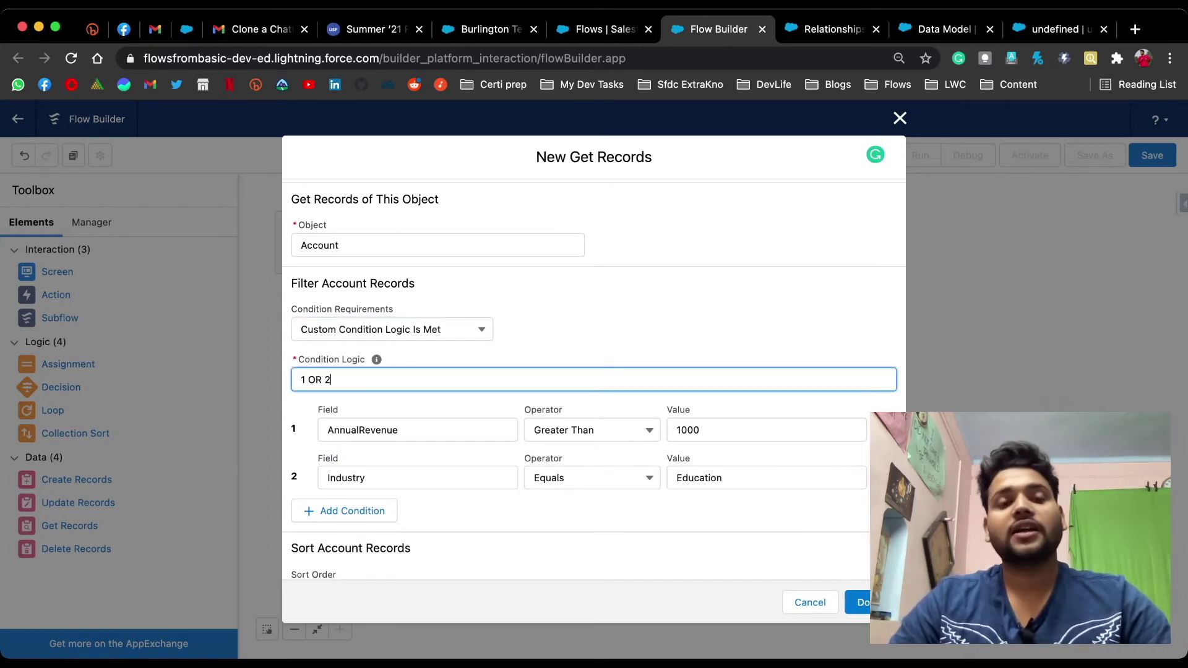
{"action": "key", "text": "super+BackSpace"}
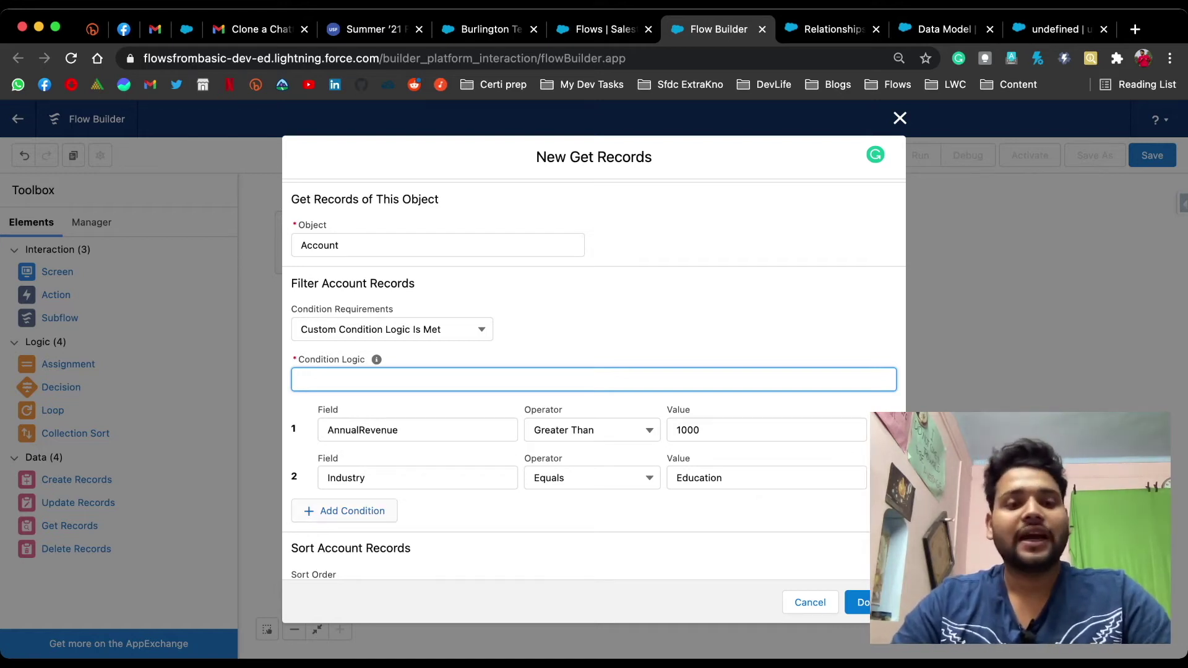
Add a third filter condition: Industry Equals Agriculture
{"action": "left_click", "coordinate": [344, 511]}
{"action": "left_click", "coordinate": [417, 541]}
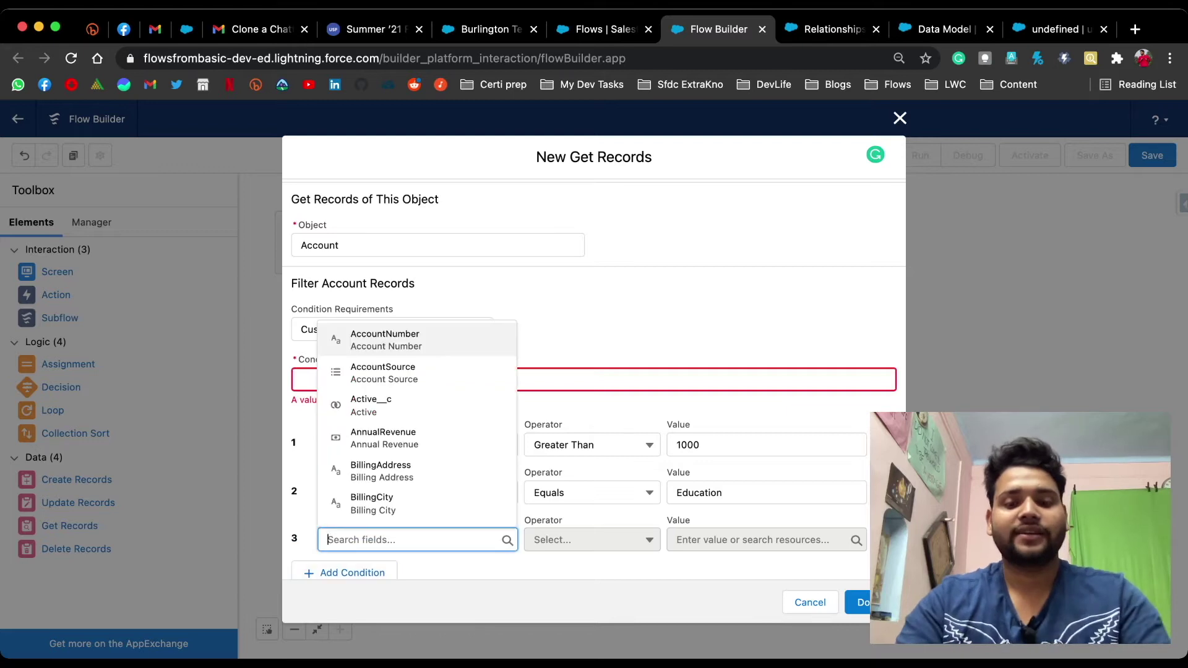
{"action": "type", "text": "id"}
{"action": "key", "text": "BackSpace"}
{"action": "type", "text": "nd"}
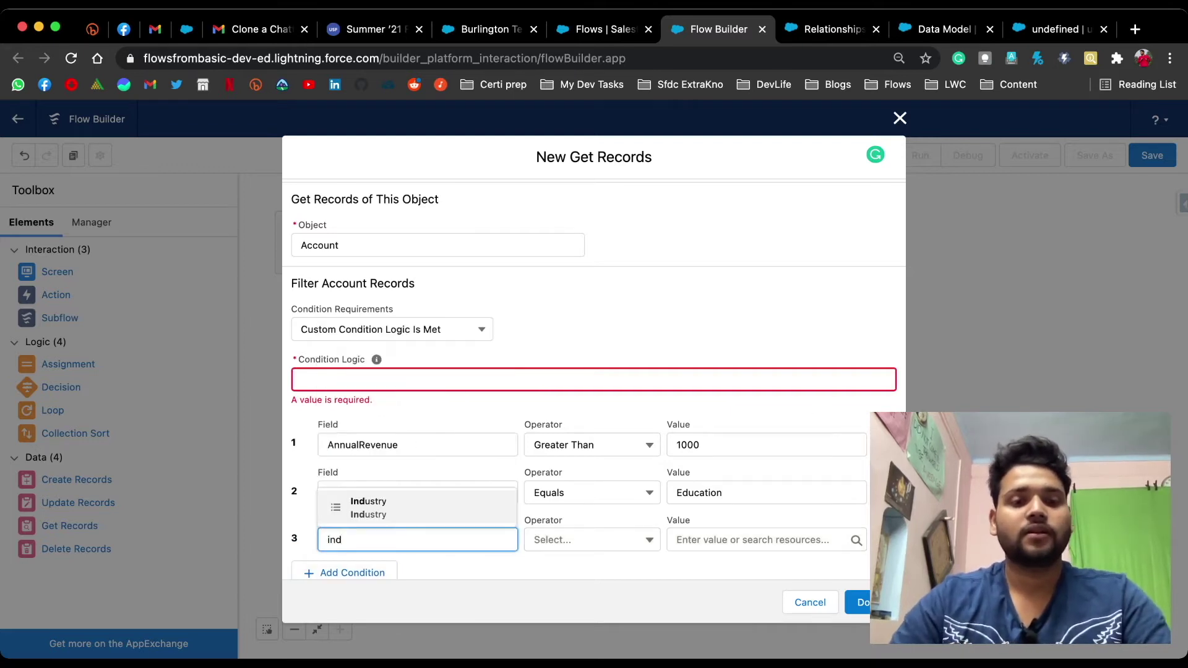
{"action": "key", "text": "Return"}
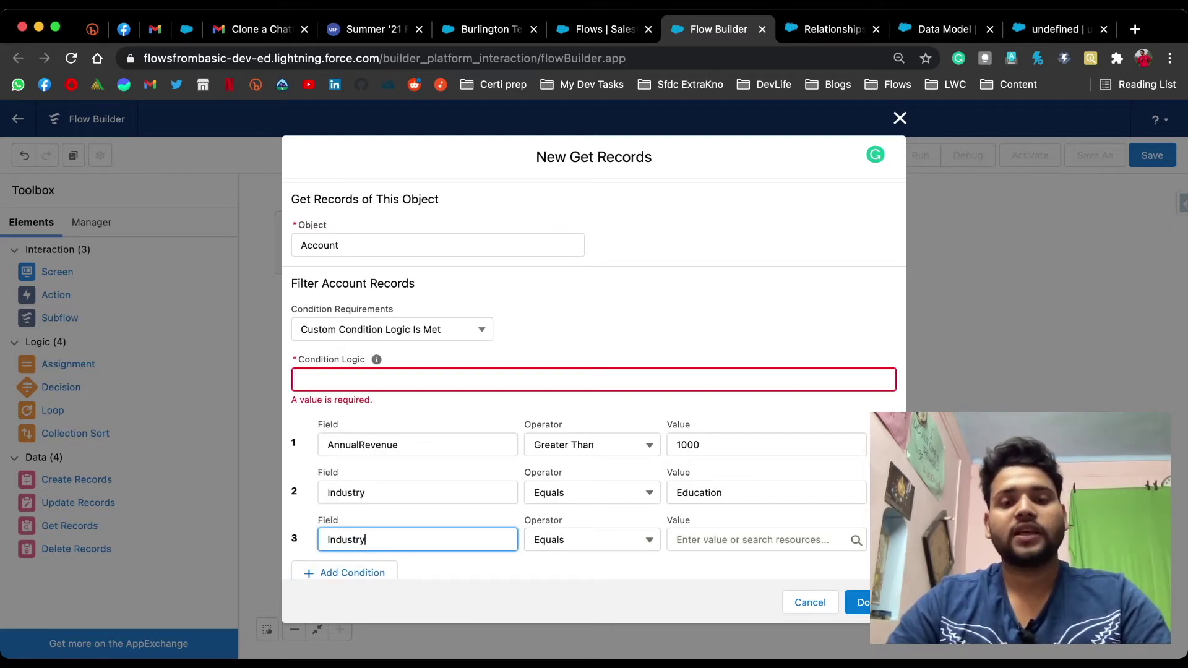
{"action": "left_click", "coordinate": [766, 540]}
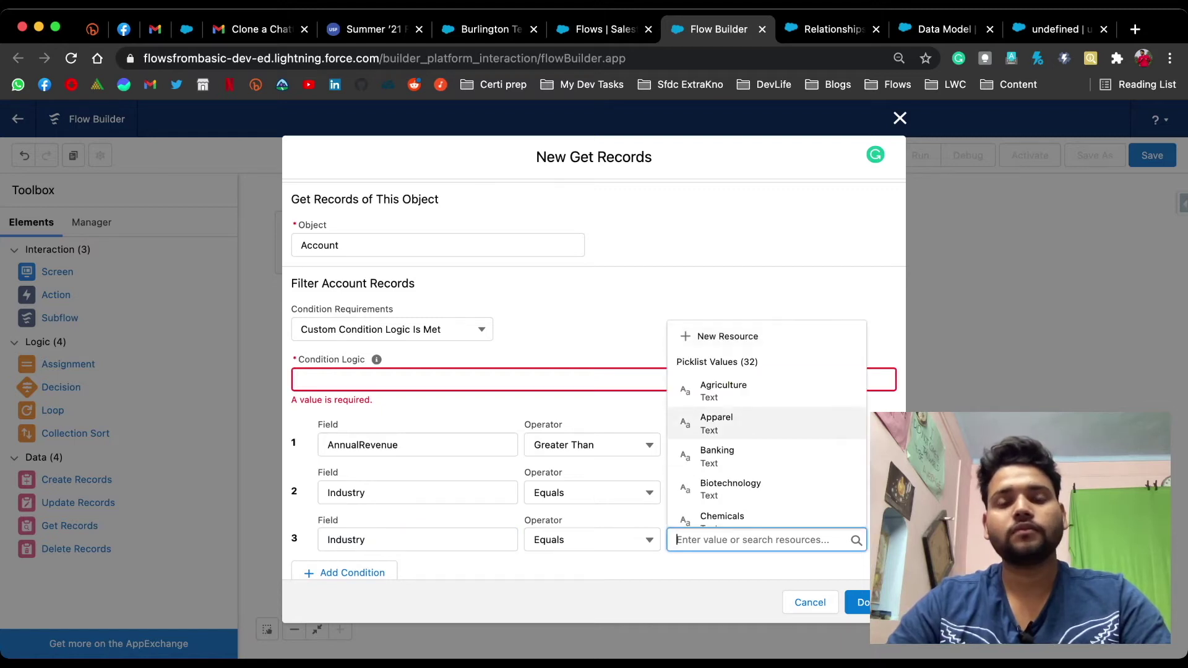
{"action": "left_click", "coordinate": [723, 391]}
{"action": "left_click", "coordinate": [702, 327]}
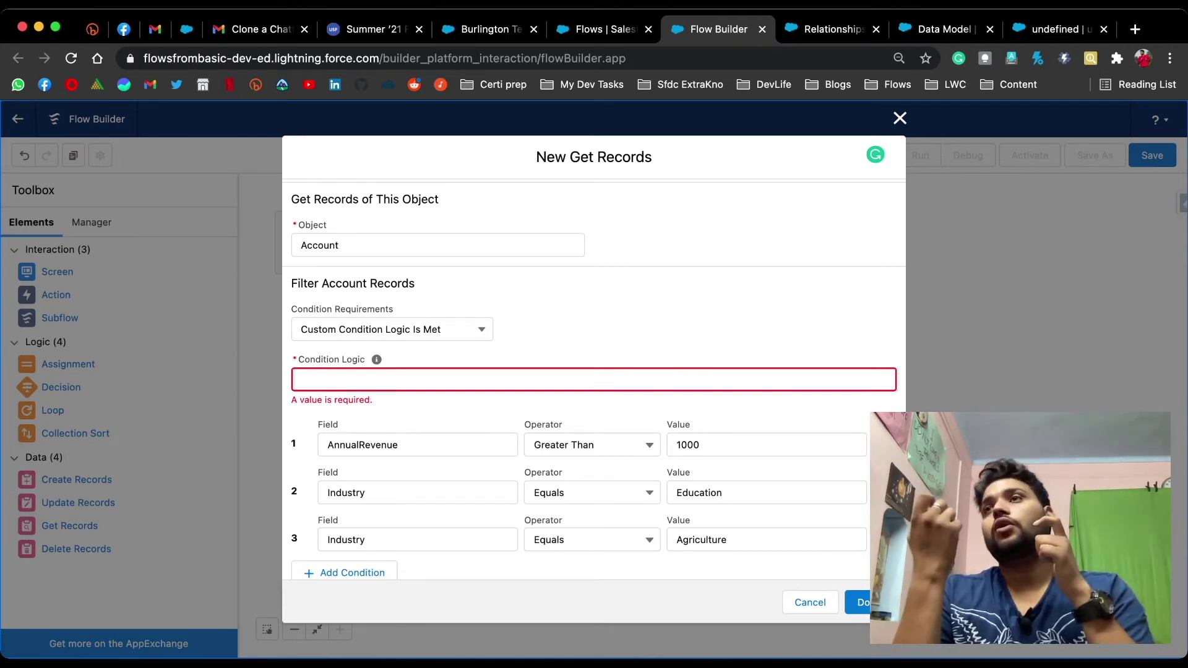
{"action": "left_click", "coordinate": [301, 379]}
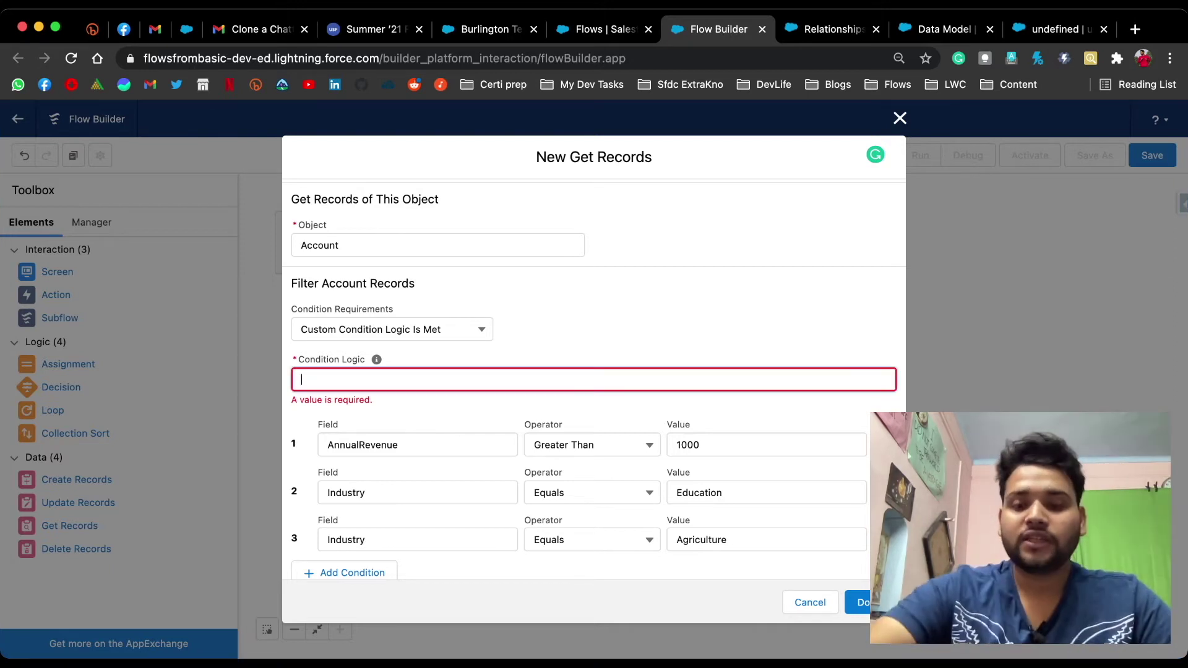
Enter '(2 OR 3) AND 1' as the custom condition logic
{"action": "type", "text": "()"}
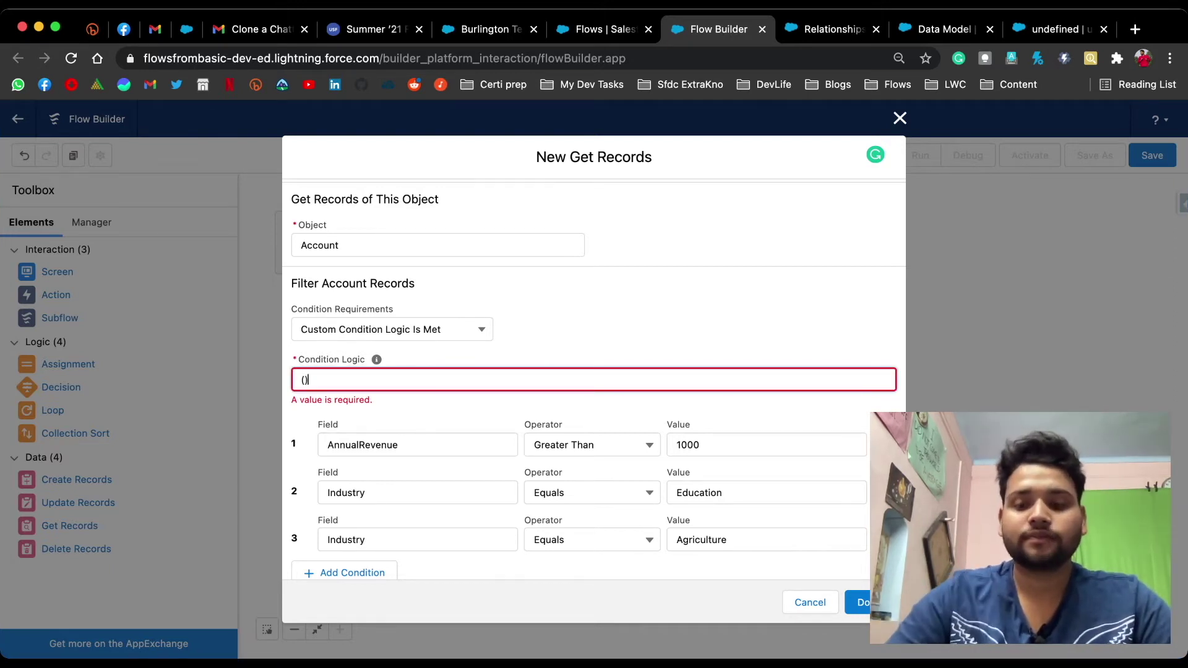
{"action": "type", "text": "2 "}
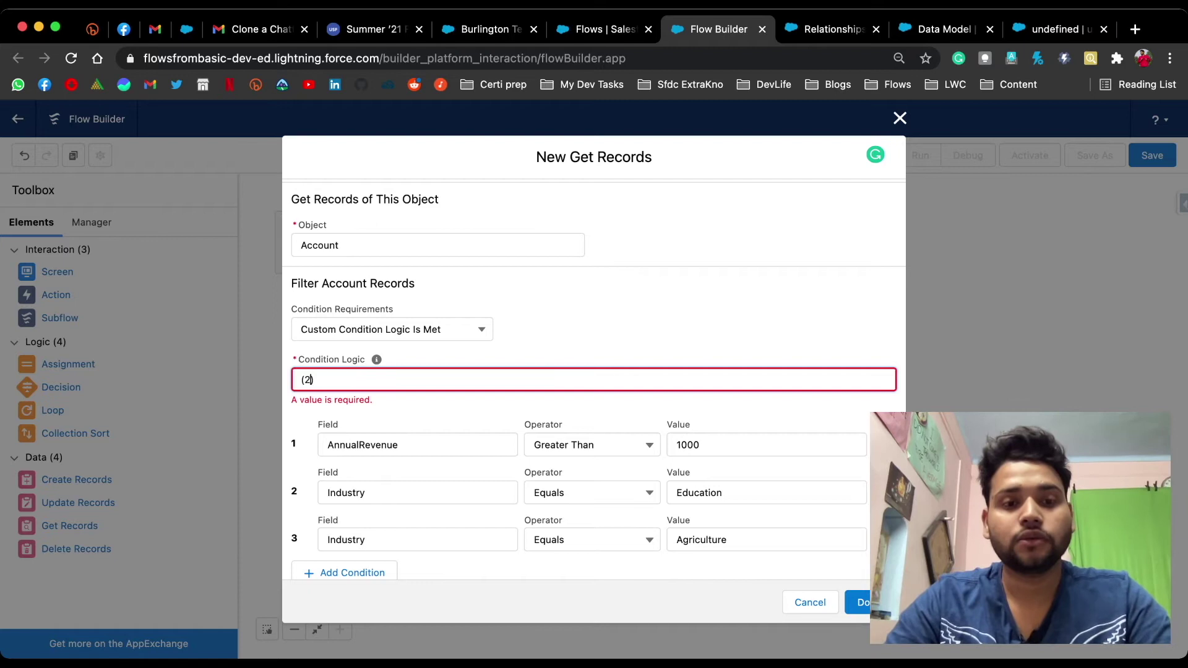
{"action": "type", "text": "OR 3"}
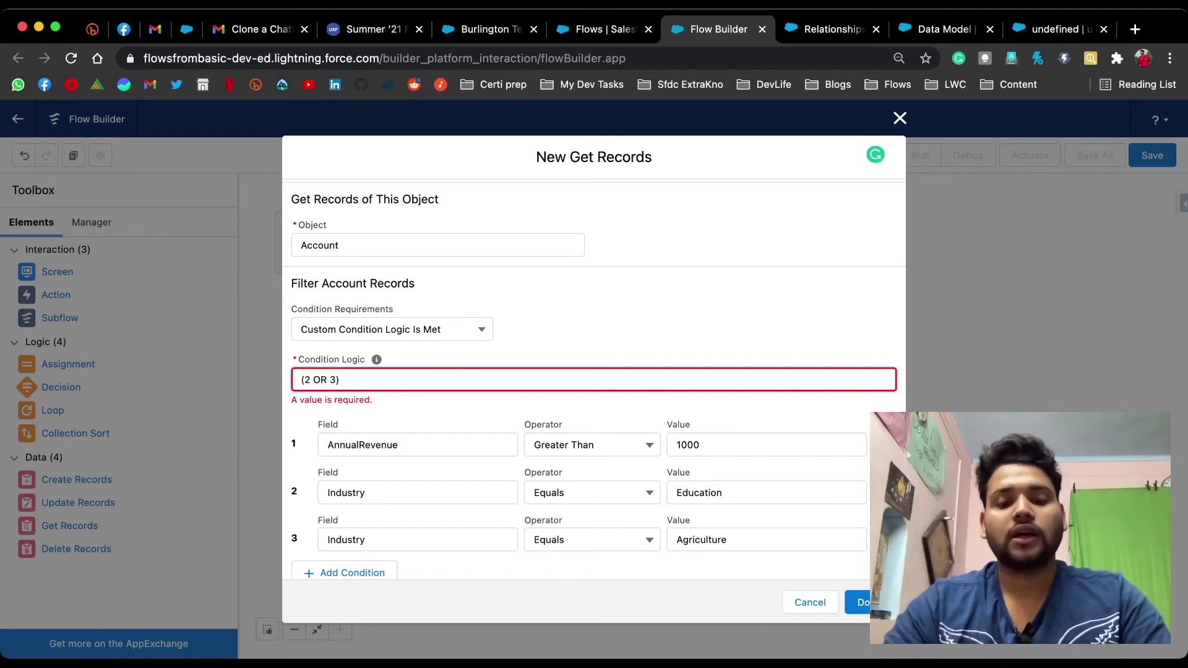
{"action": "type", "text": "A"}
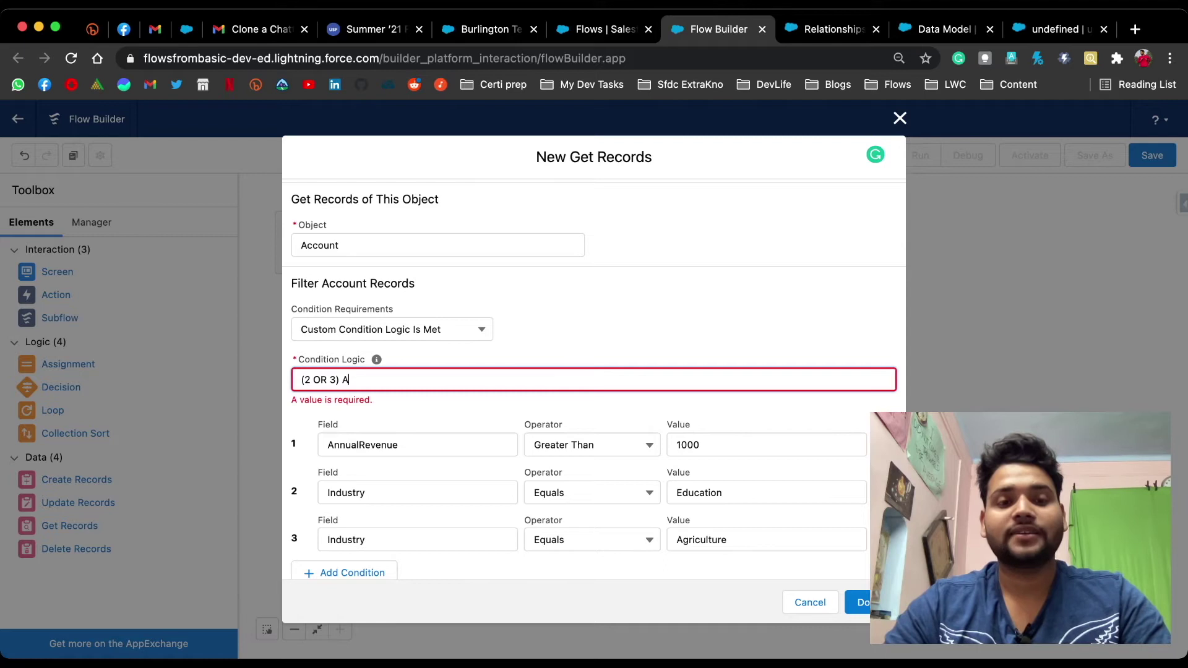
{"action": "type", "text": "ND 1"}
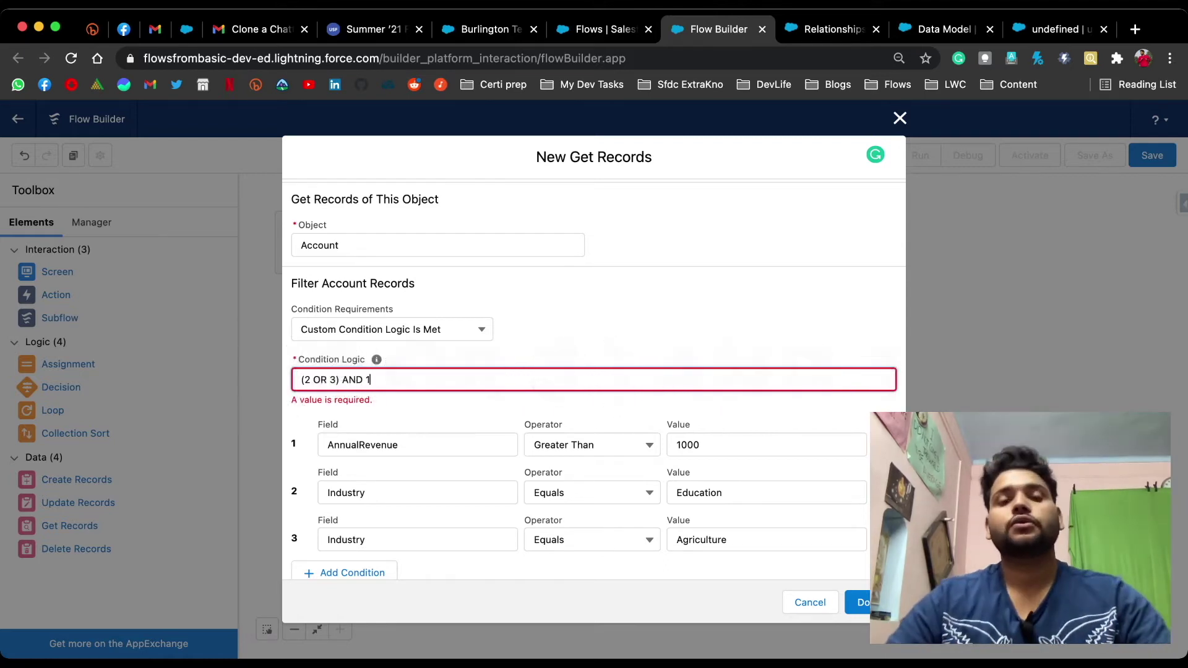
{"action": "left_click", "coordinate": [693, 316]}
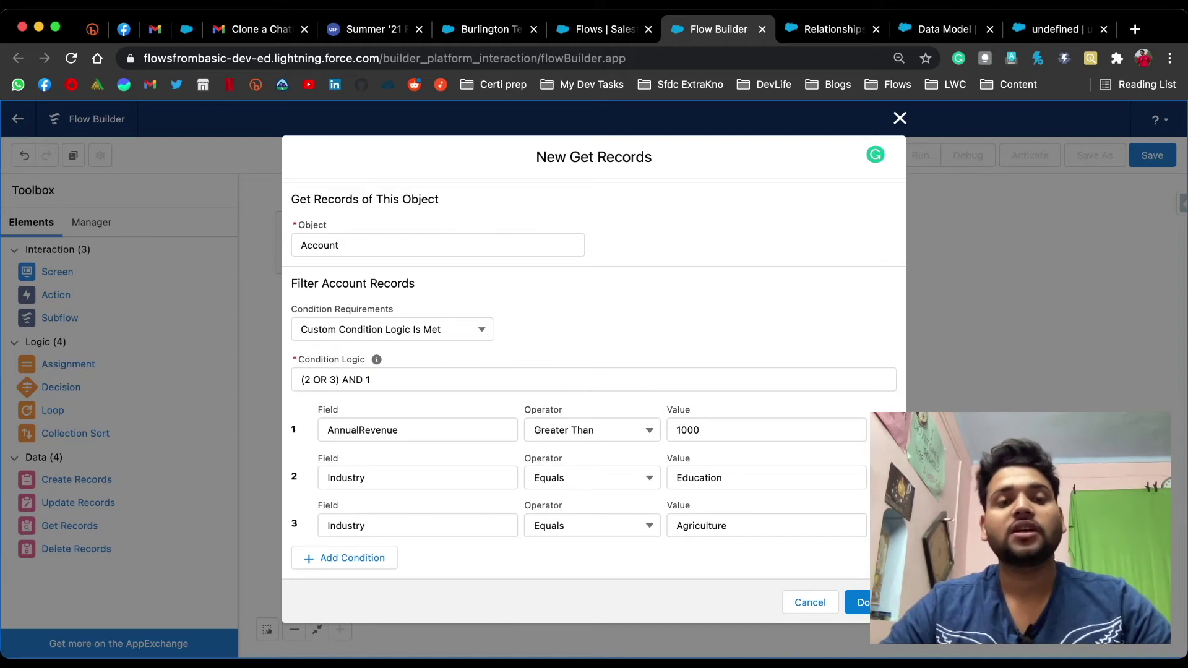
{"action": "left_click_drag", "start_coordinate": [373, 380], "coordinate": [301, 380]}
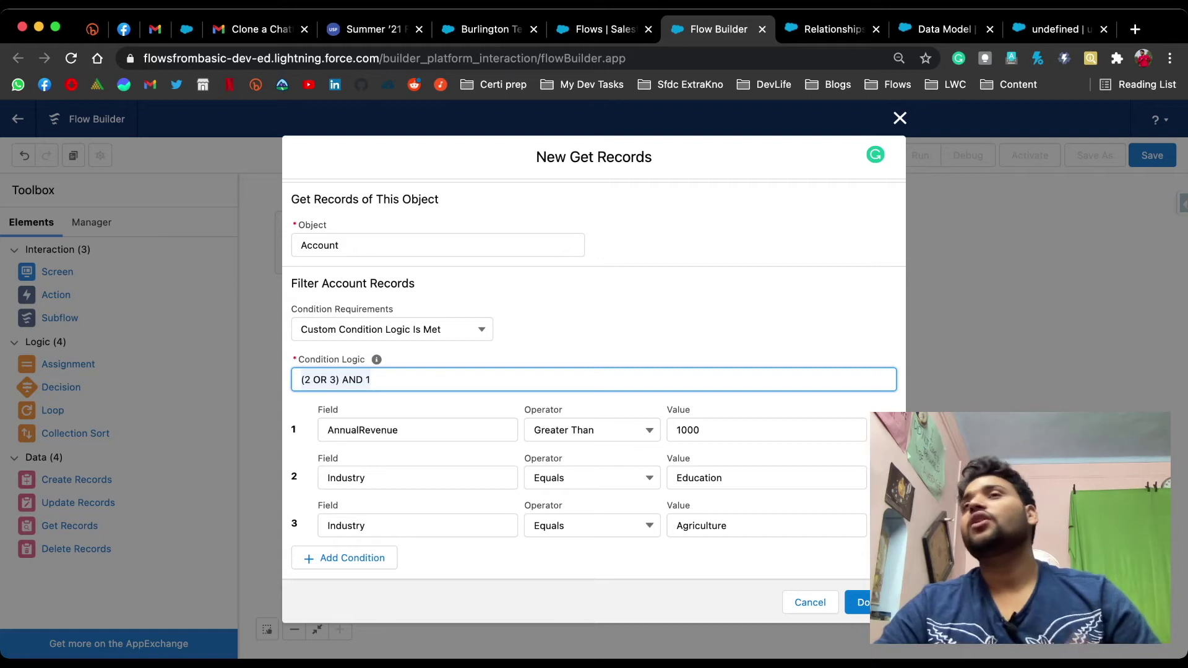
Set the Account records sort order to Descending
{"action": "scroll", "coordinate": [594, 381], "scroll_direction": "down", "scroll_amount": 3}
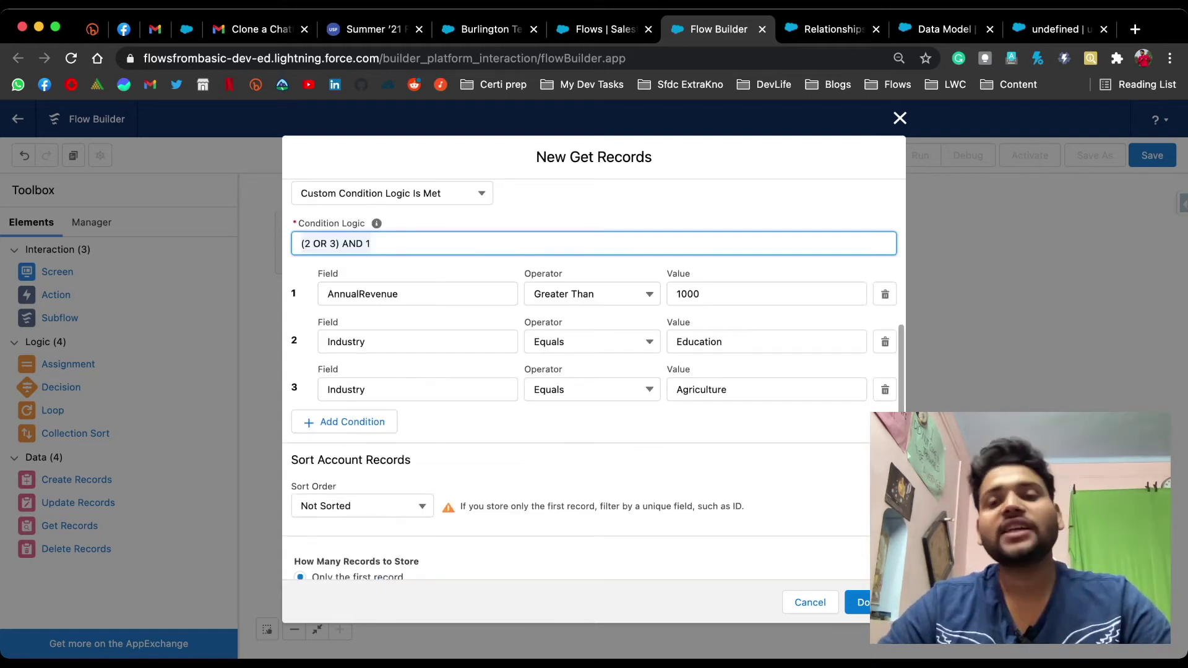
{"action": "scroll", "coordinate": [594, 381], "scroll_direction": "down", "scroll_amount": 2}
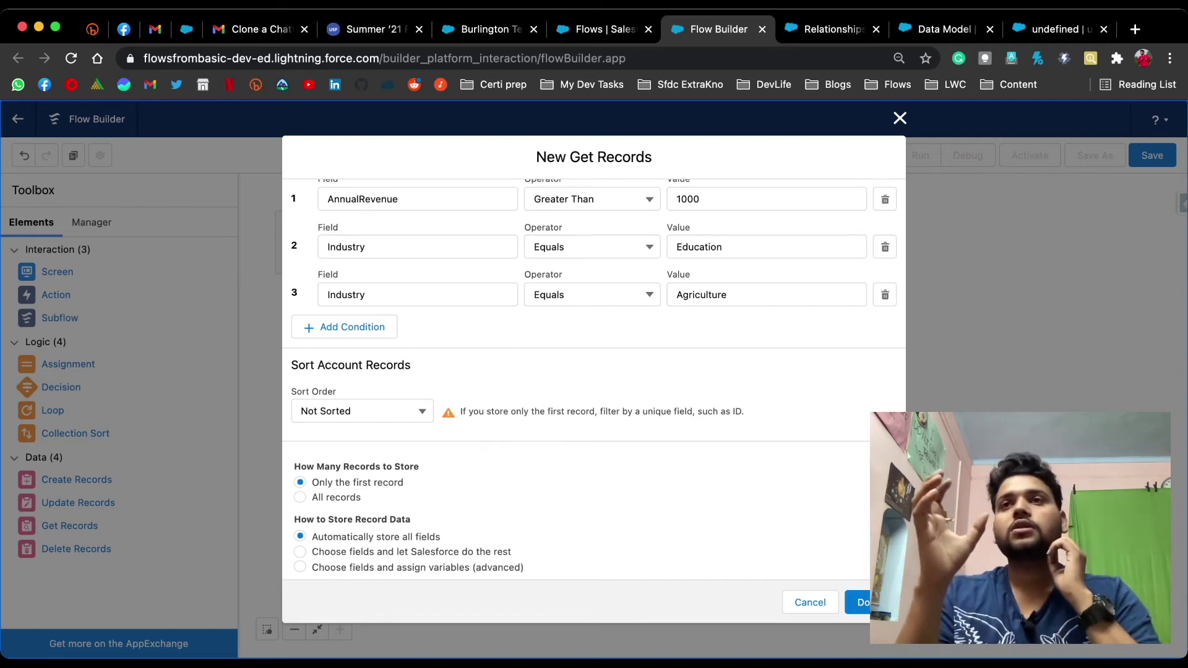
{"action": "left_click", "coordinate": [362, 412]}
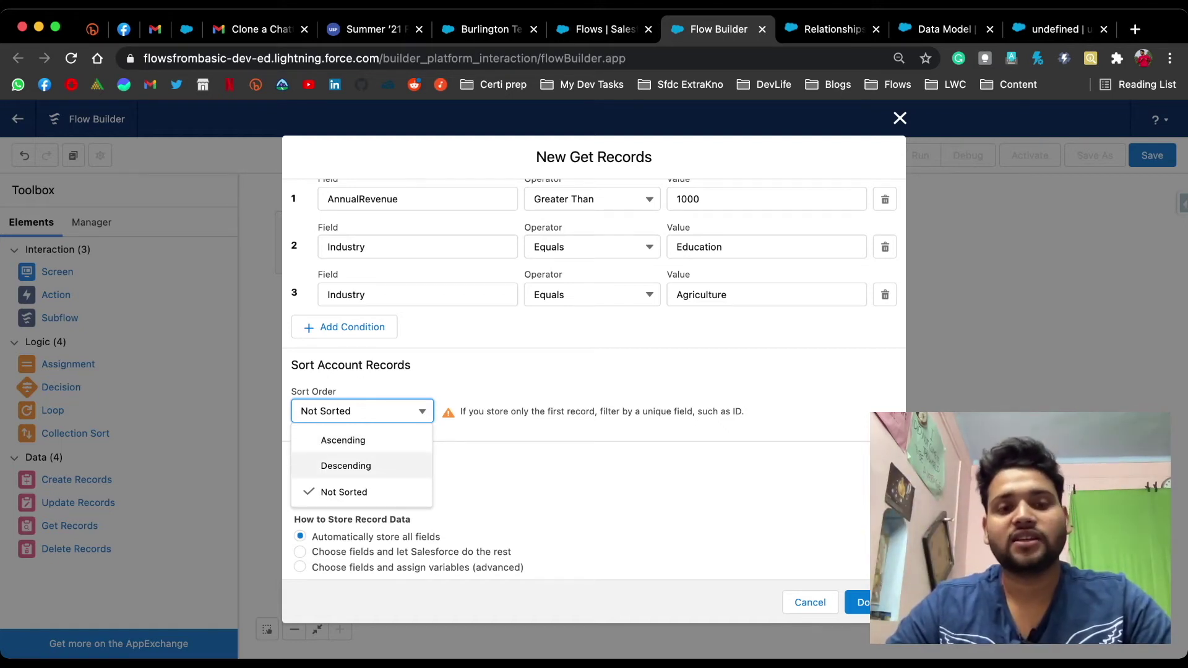
{"action": "left_click", "coordinate": [346, 466]}
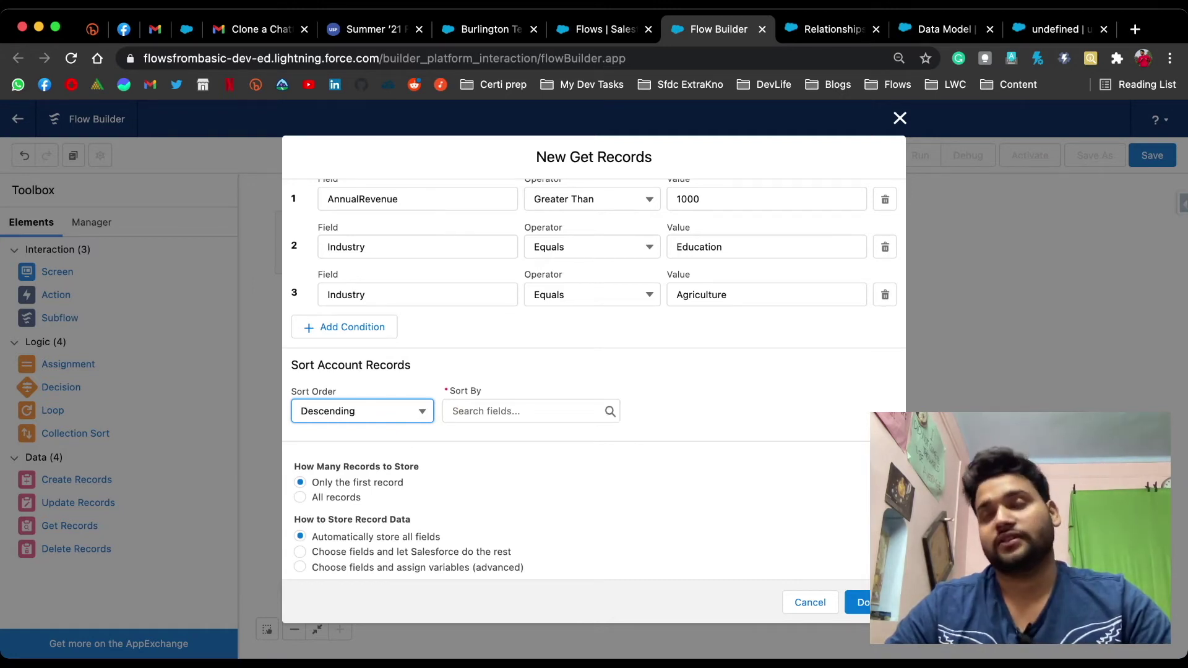
Choose AnnualRevenue as the Sort By field
{"action": "left_click", "coordinate": [524, 411]}
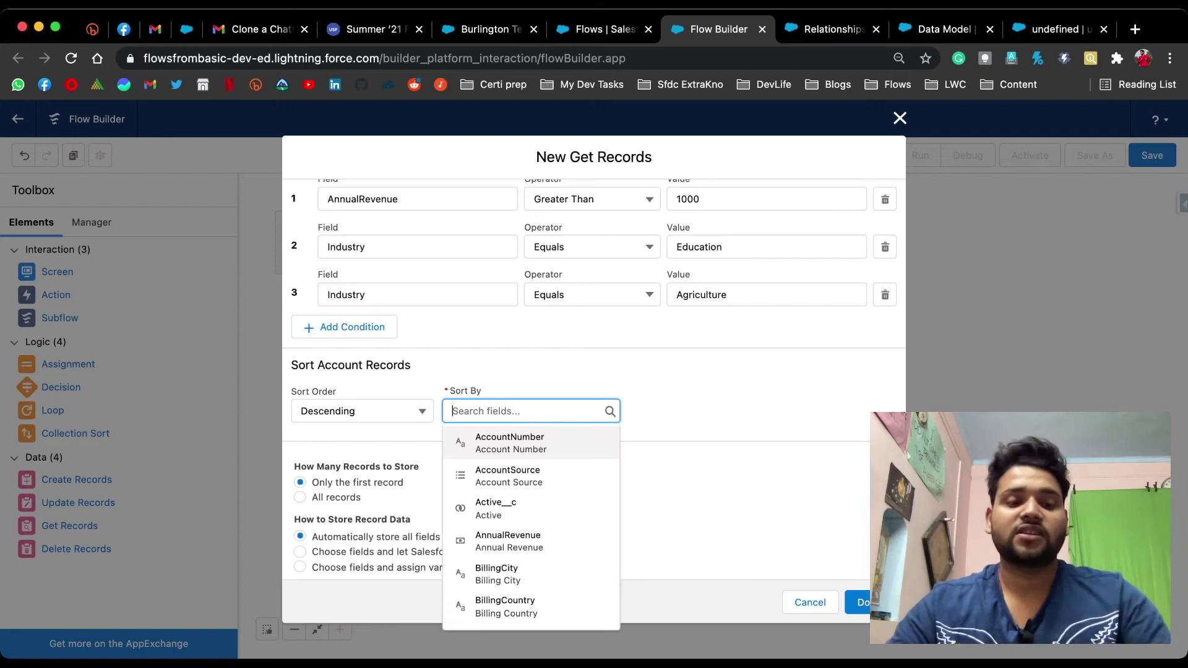
{"action": "type", "text": "ANNU"}
{"action": "key", "text": "Return"}
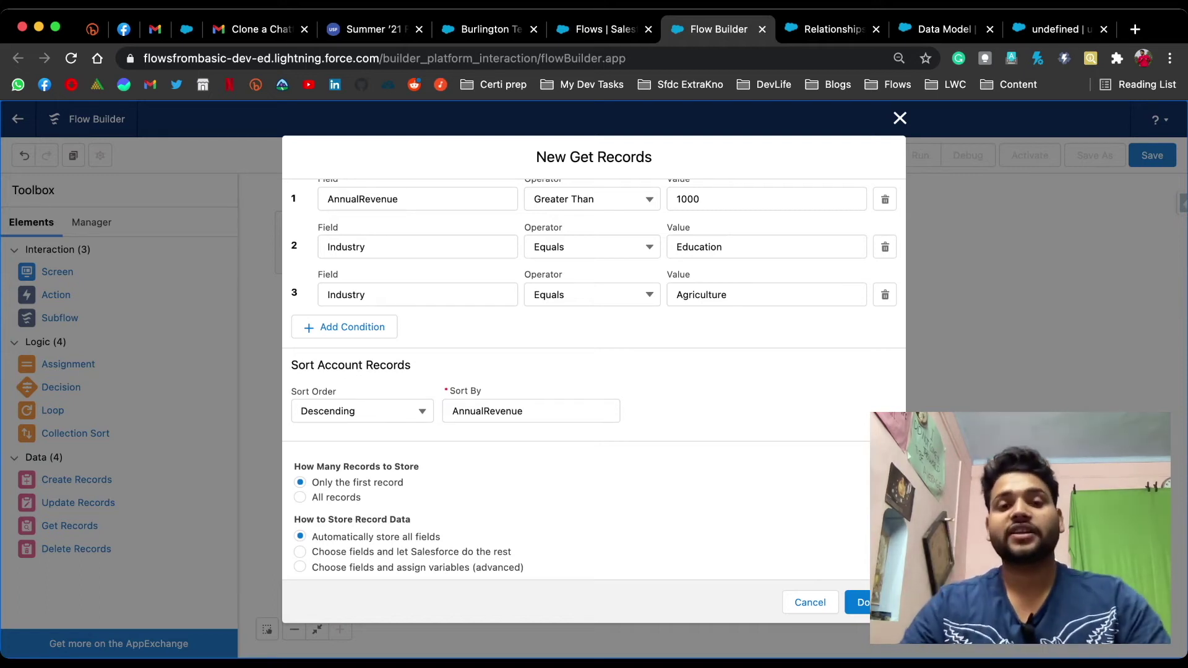
{"action": "scroll", "coordinate": [594, 377], "scroll_direction": "up", "scroll_amount": 3}
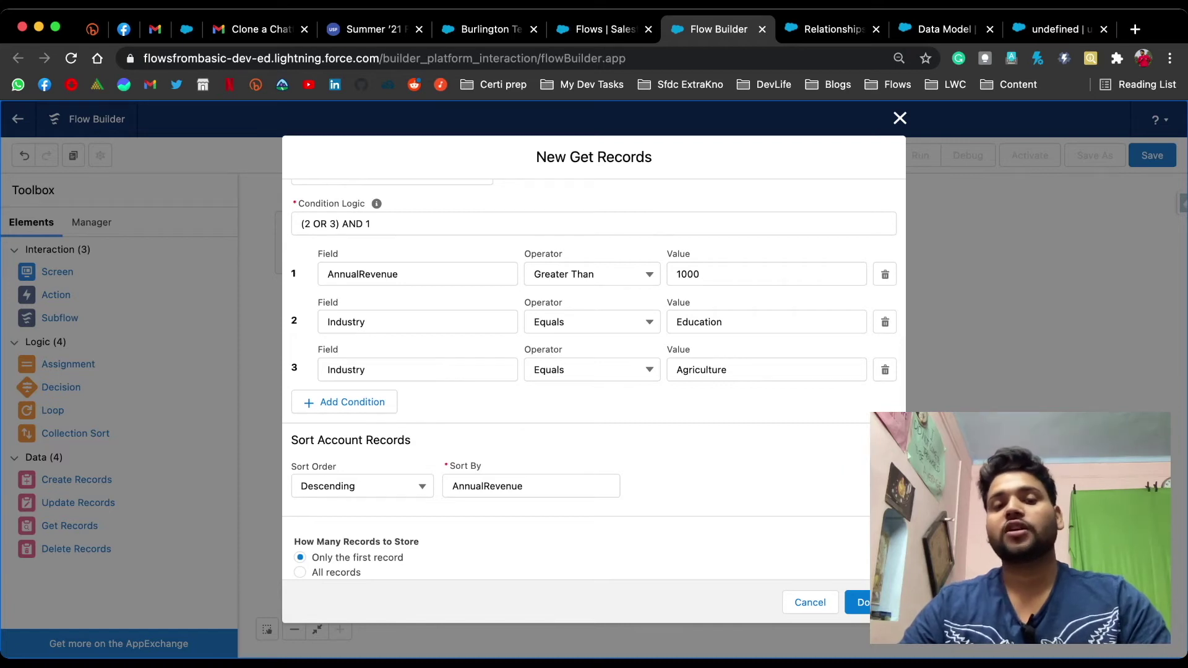
{"action": "scroll", "coordinate": [594, 377], "scroll_direction": "down", "scroll_amount": 2}
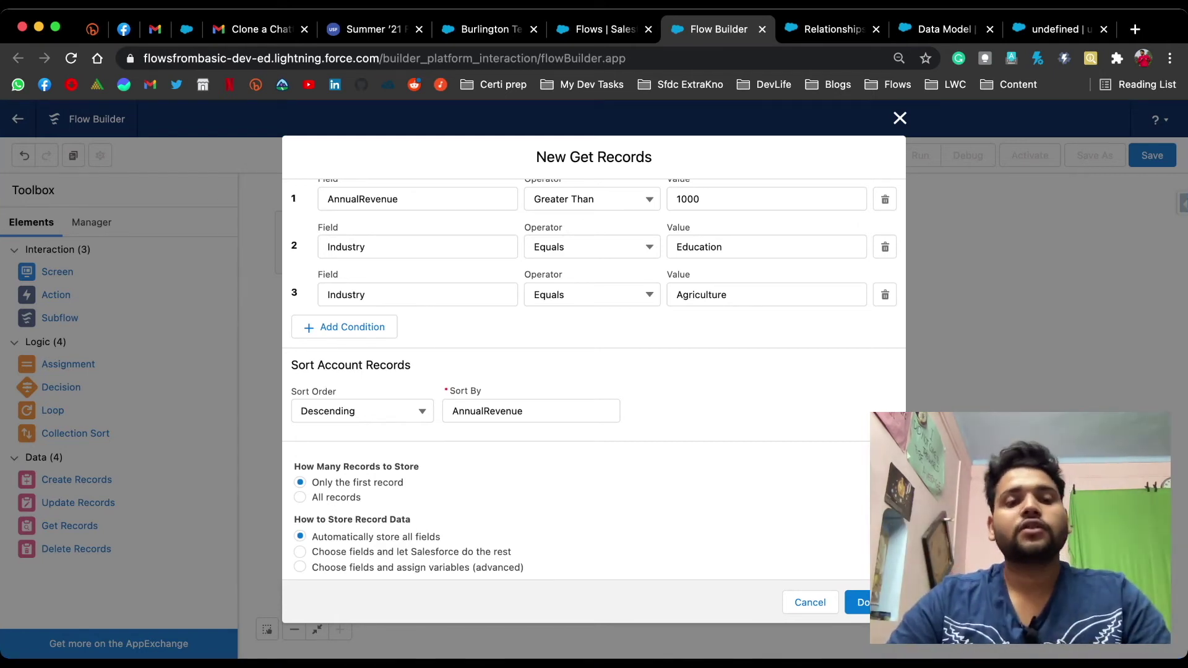
Store all matching account records instead of only the first
{"action": "left_click", "coordinate": [300, 497]}
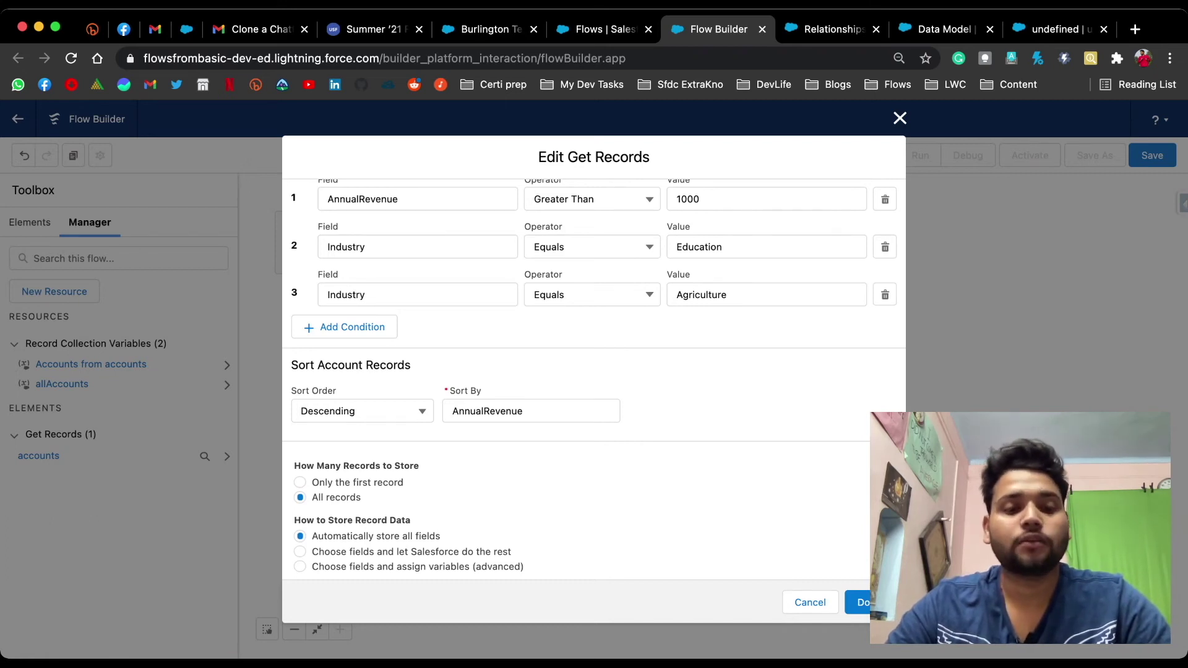
Store specific Account fields: Country__c, AnnualRevenue and BillingCity
{"action": "left_click", "coordinate": [300, 552]}
{"action": "scroll", "coordinate": [300, 551], "scroll_direction": "down", "scroll_amount": 3}
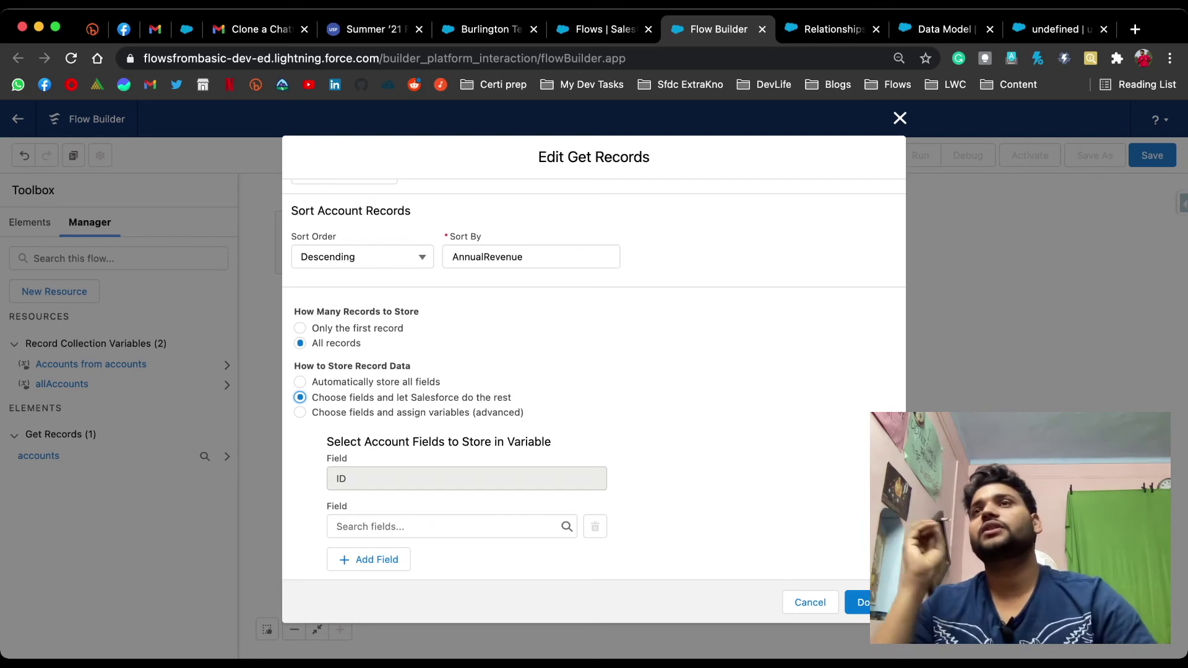
{"action": "left_click", "coordinate": [446, 527]}
{"action": "scroll", "coordinate": [408, 420], "scroll_direction": "down", "scroll_amount": 5}
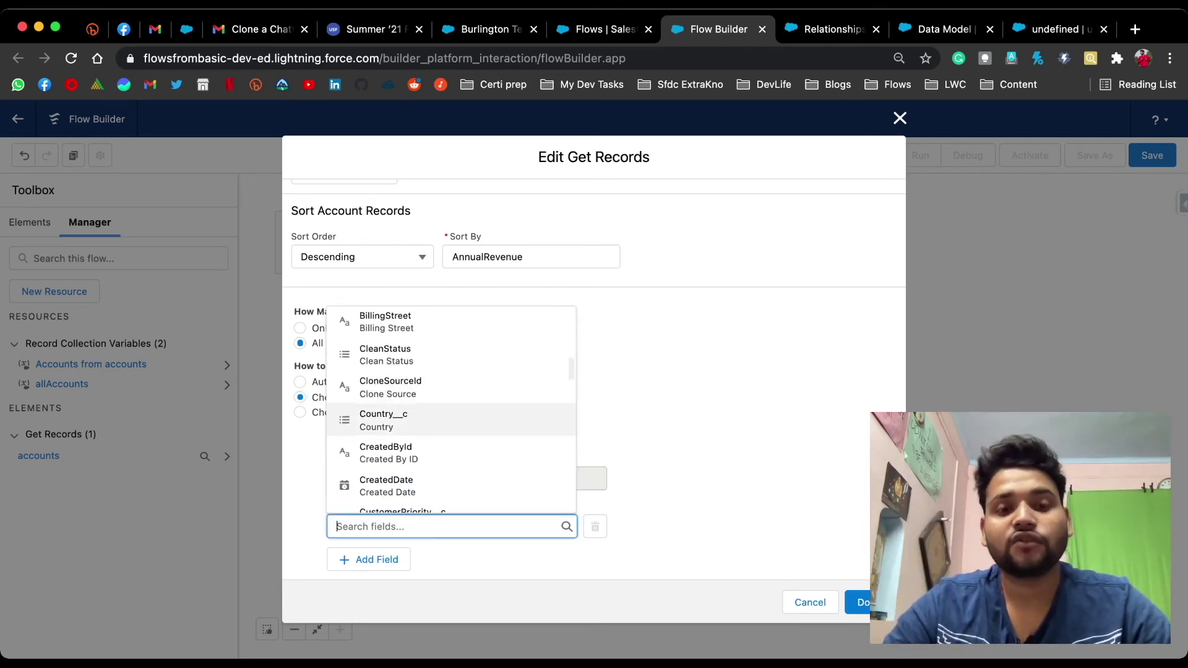
{"action": "left_click", "coordinate": [408, 420]}
{"action": "left_click", "coordinate": [368, 560]}
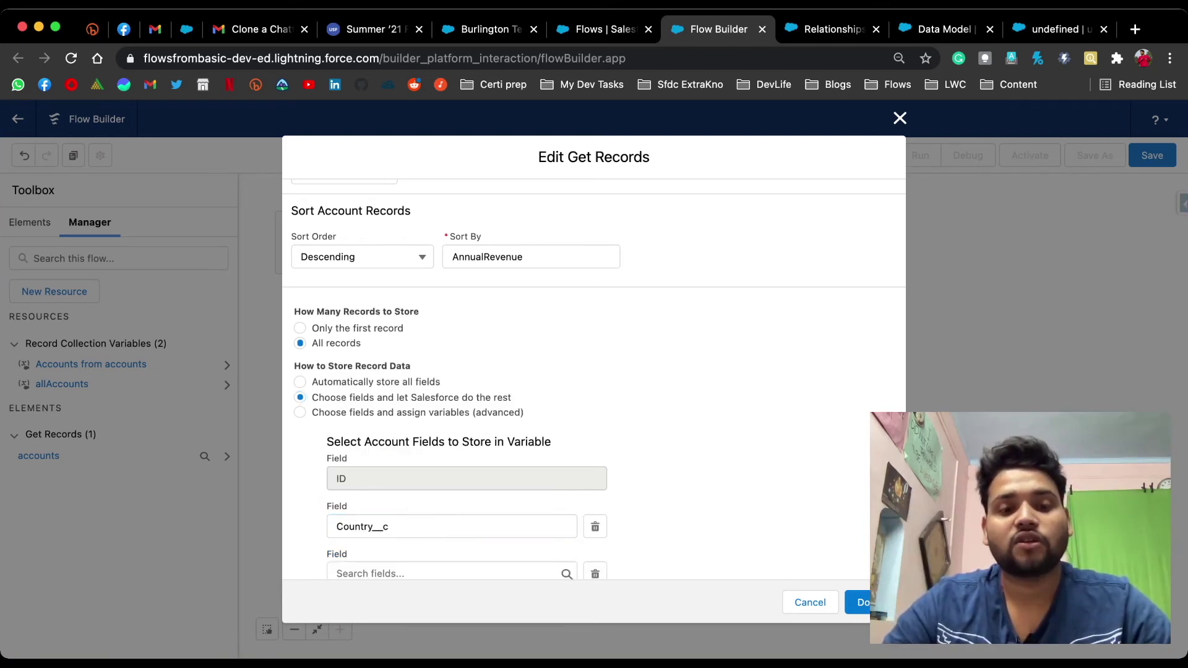
{"action": "scroll", "coordinate": [594, 380], "scroll_direction": "down", "scroll_amount": 2}
{"action": "left_click", "coordinate": [445, 526]}
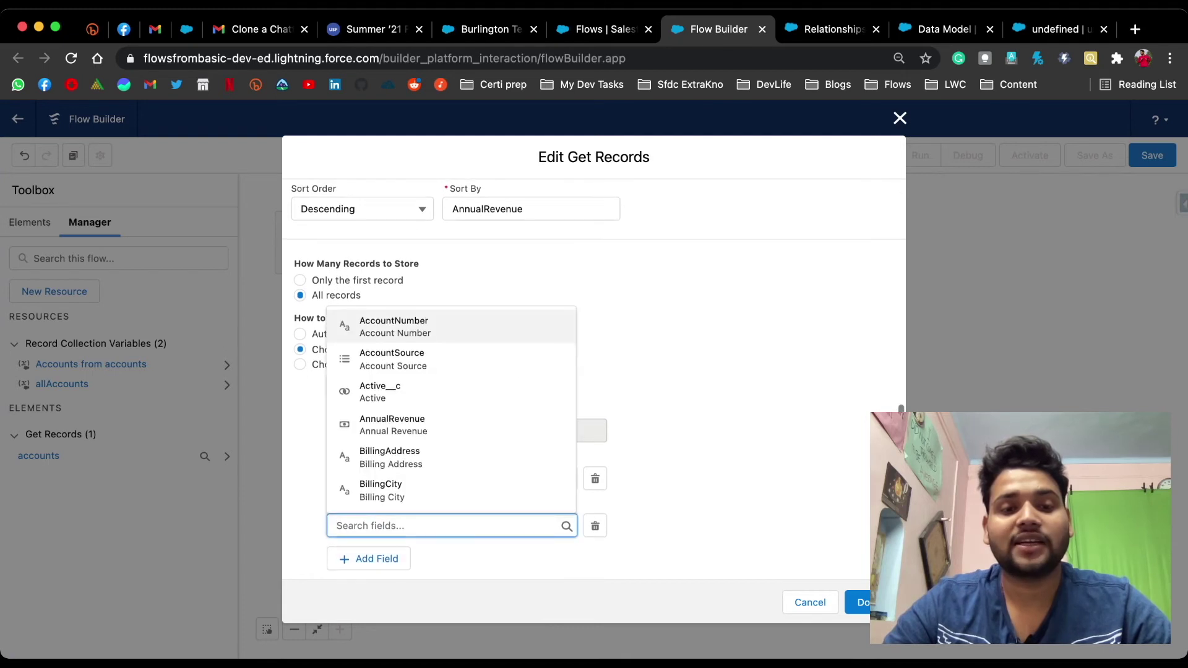
{"action": "left_click", "coordinate": [392, 425]}
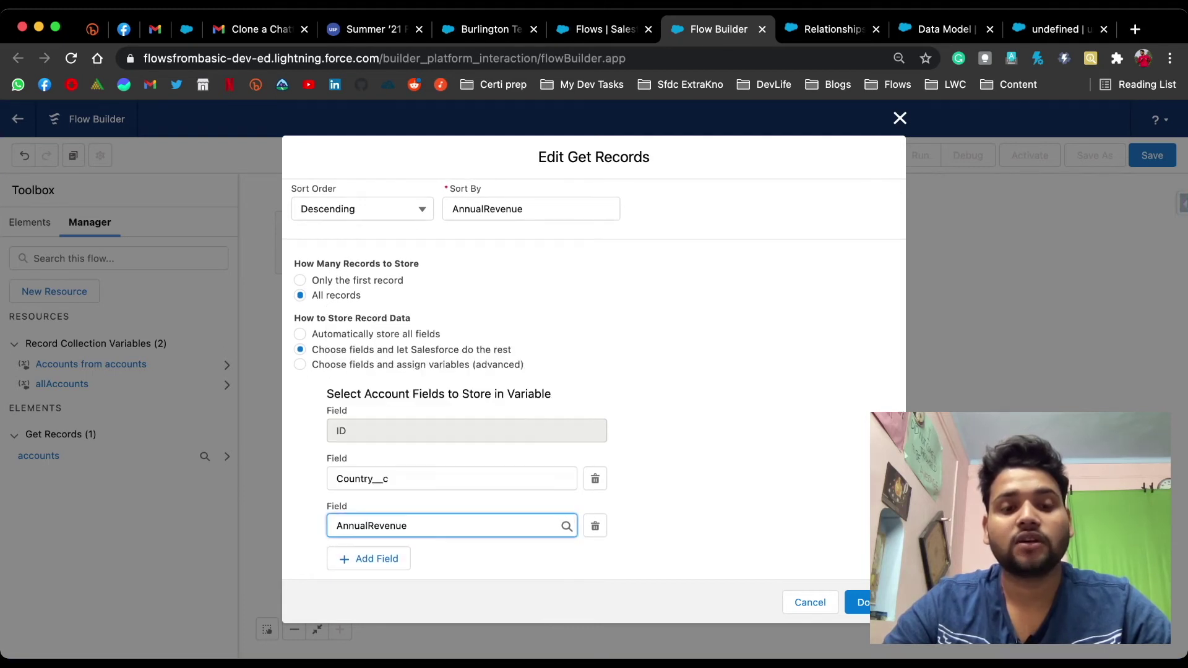
{"action": "left_click", "coordinate": [368, 558]}
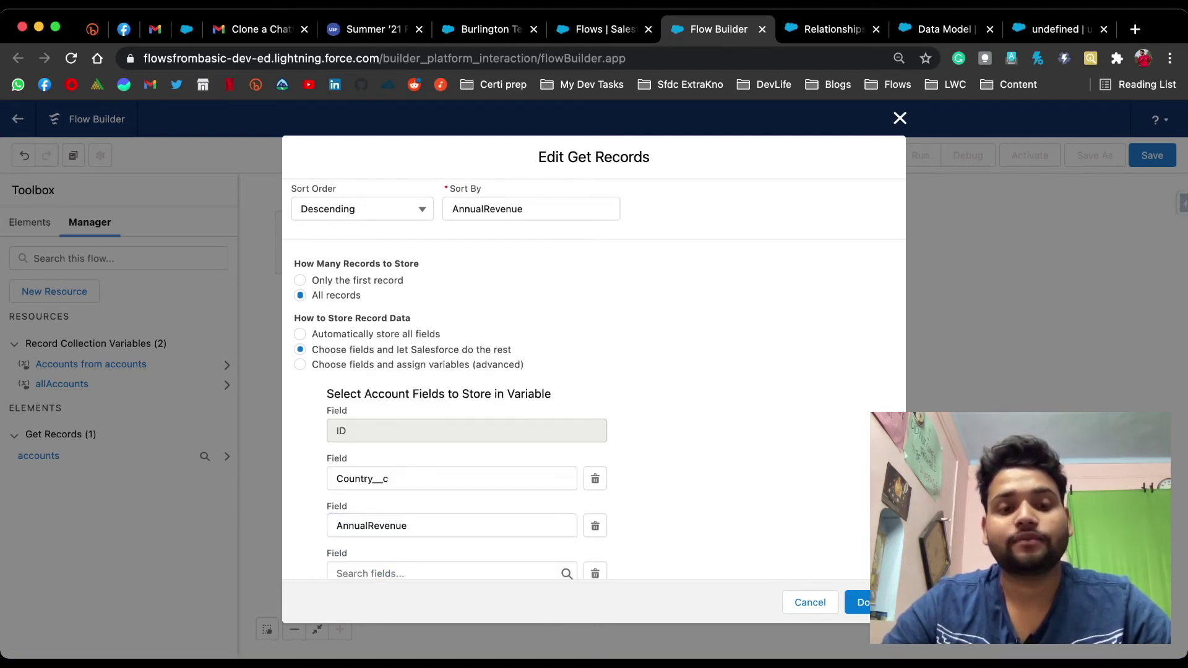
{"action": "left_click", "coordinate": [402, 574]}
{"action": "left_click", "coordinate": [371, 456]}
Switch to 'Choose fields and assign variables (advanced)' and start a new resource for the Record Collection
{"action": "left_click", "coordinate": [718, 458]}
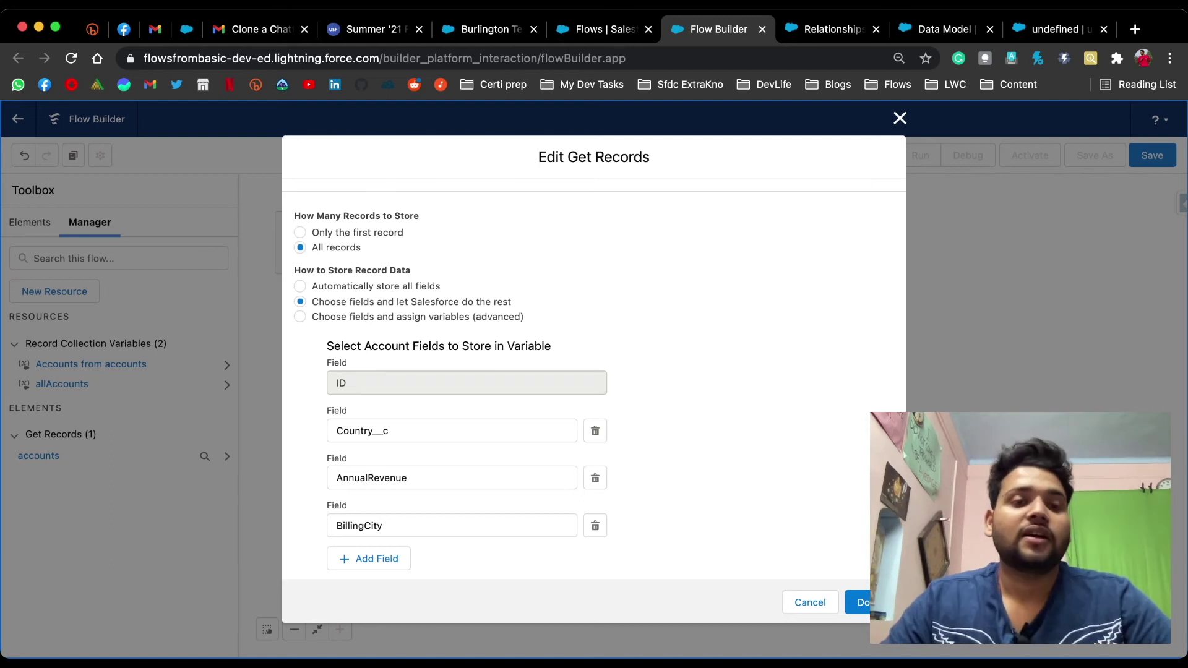
{"action": "left_click", "coordinate": [300, 317]}
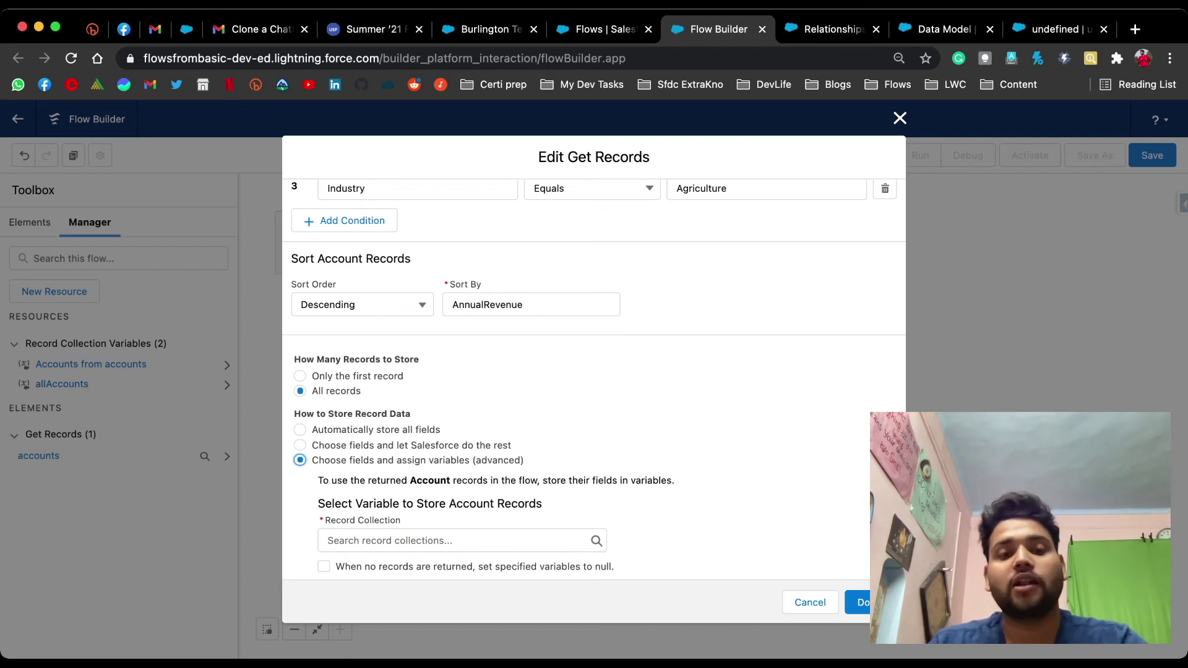
{"action": "left_click", "coordinate": [461, 541]}
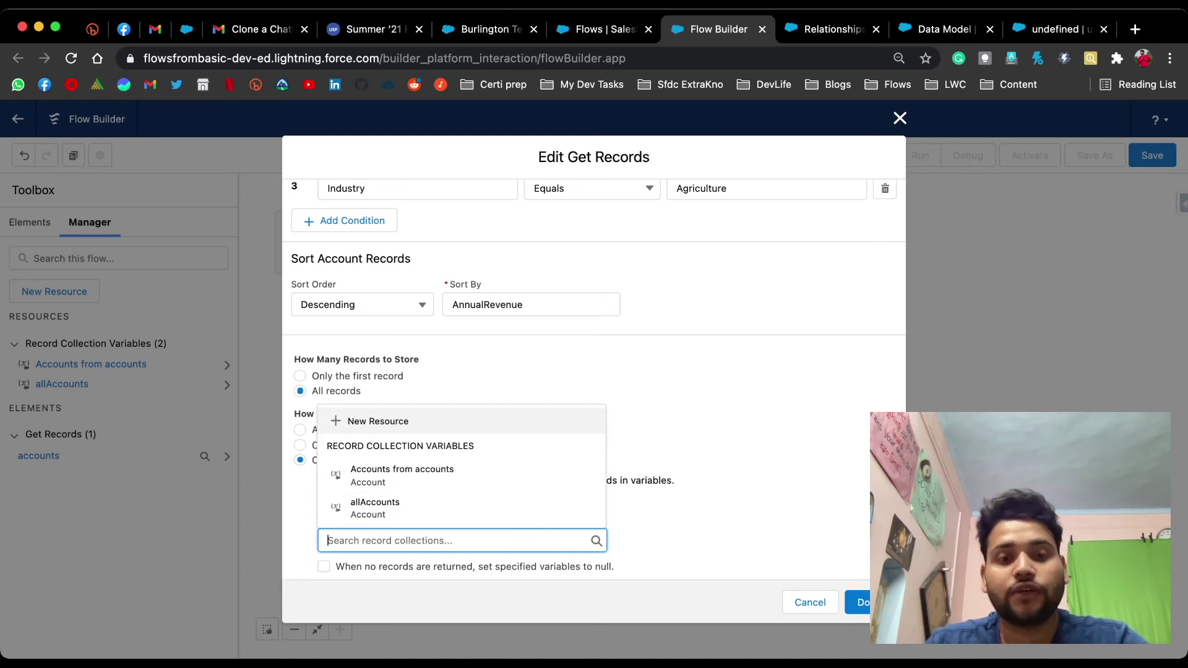
{"action": "left_click", "coordinate": [378, 421]}
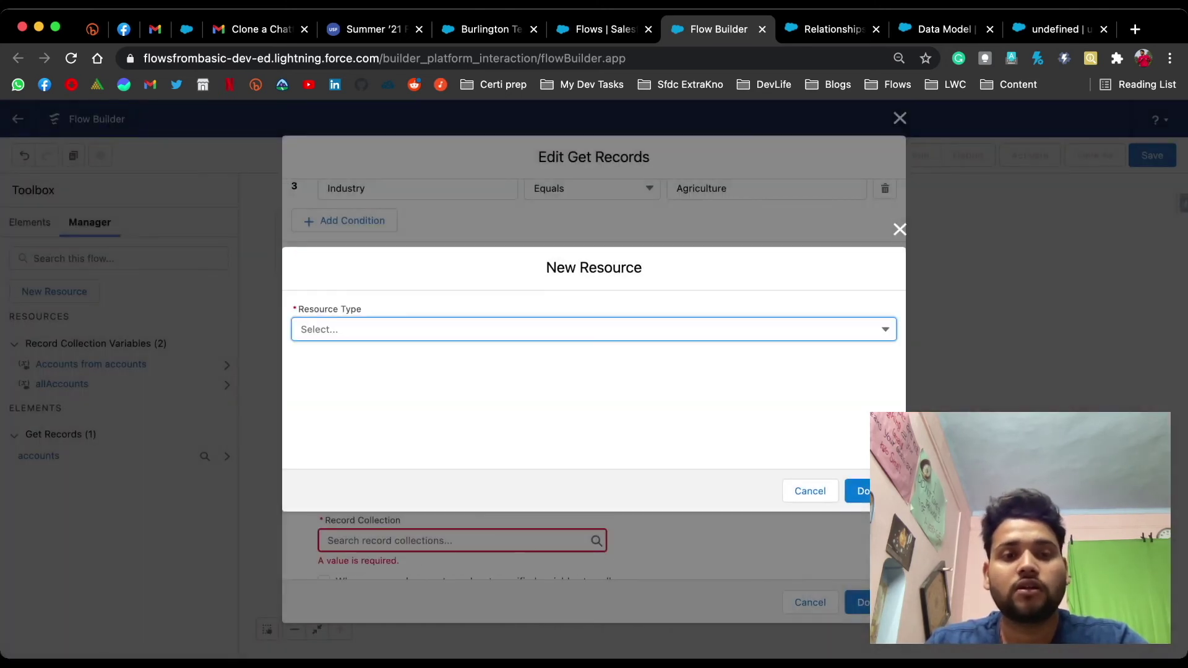
{"action": "left_click", "coordinate": [433, 330]}
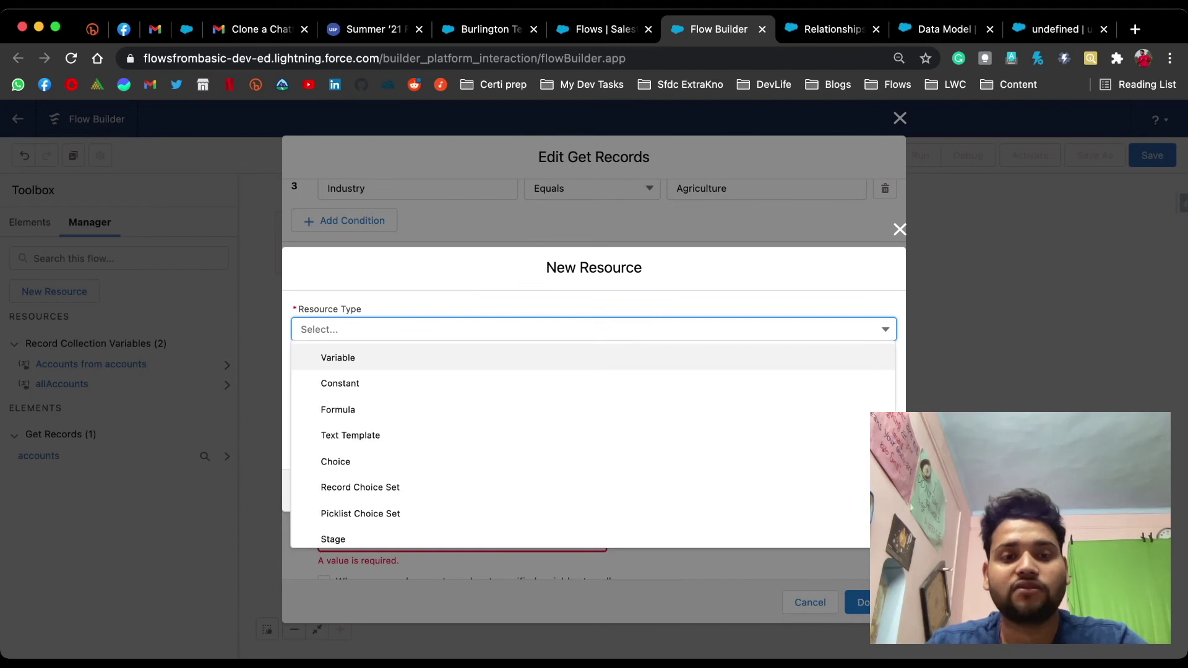
Make the resource a Variable with API name allAccounts0 and description 'store filtered Account'
{"action": "key", "text": "Return"}
{"action": "key", "text": "Tab"}
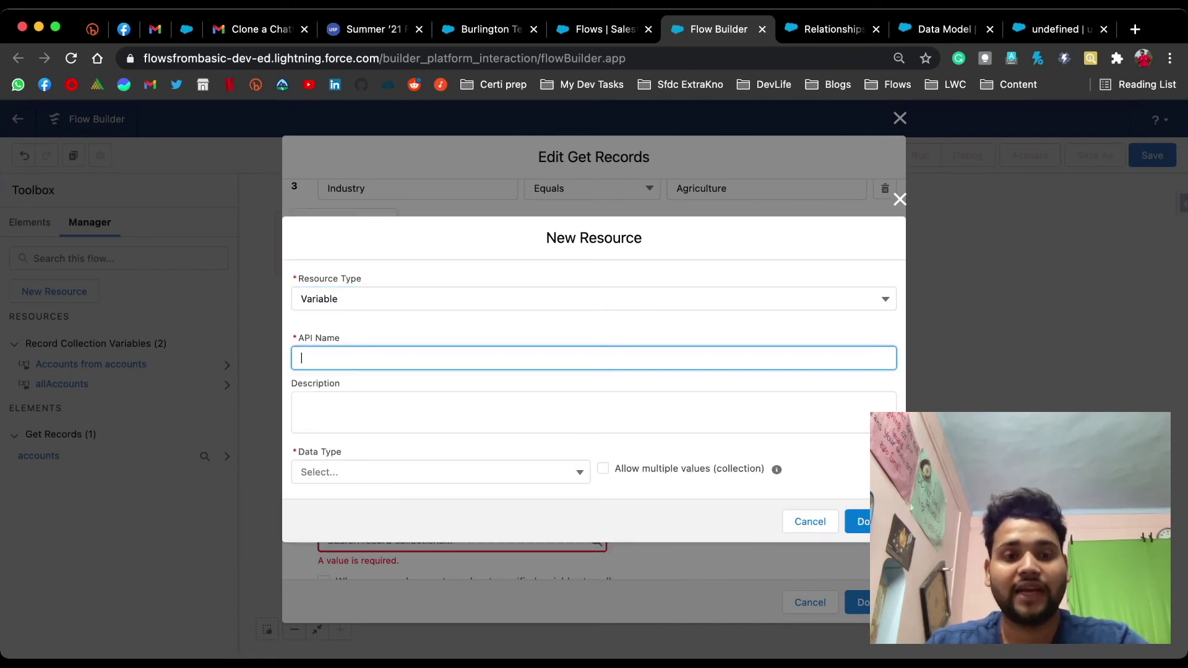
{"action": "type", "text": "ALLA"}
{"action": "key", "text": "BackSpace"}
{"action": "key", "text": "BackSpace"}
{"action": "key", "text": "BackSpace"}
{"action": "key", "text": "BackSpace"}
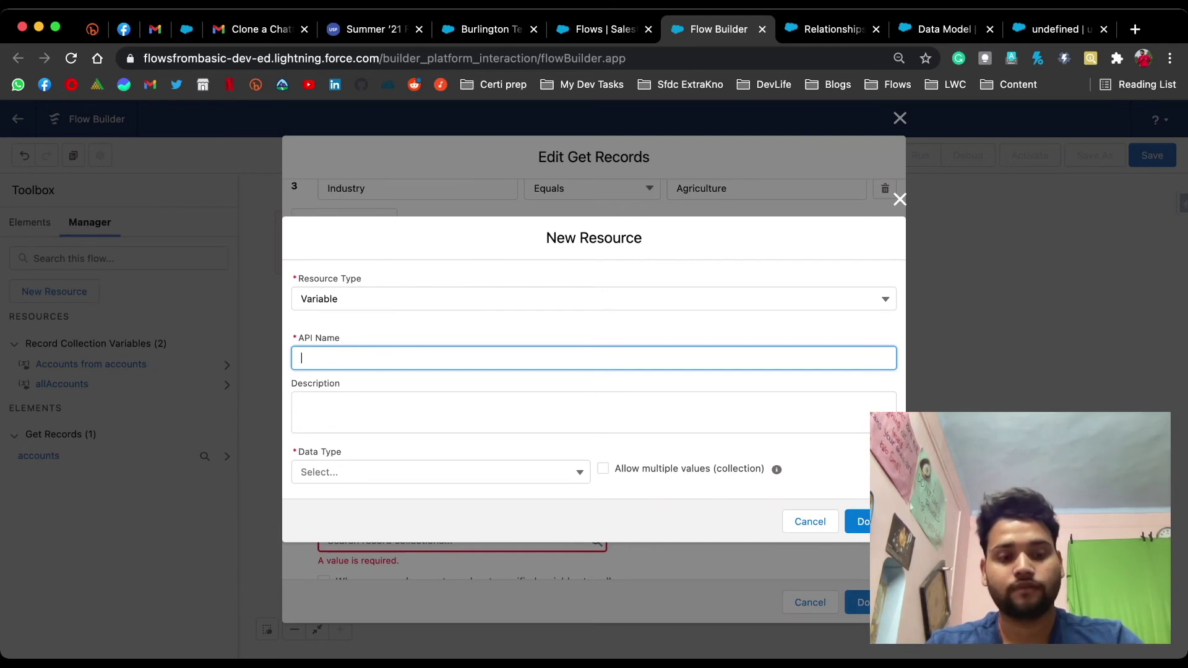
{"action": "type", "text": "allA"}
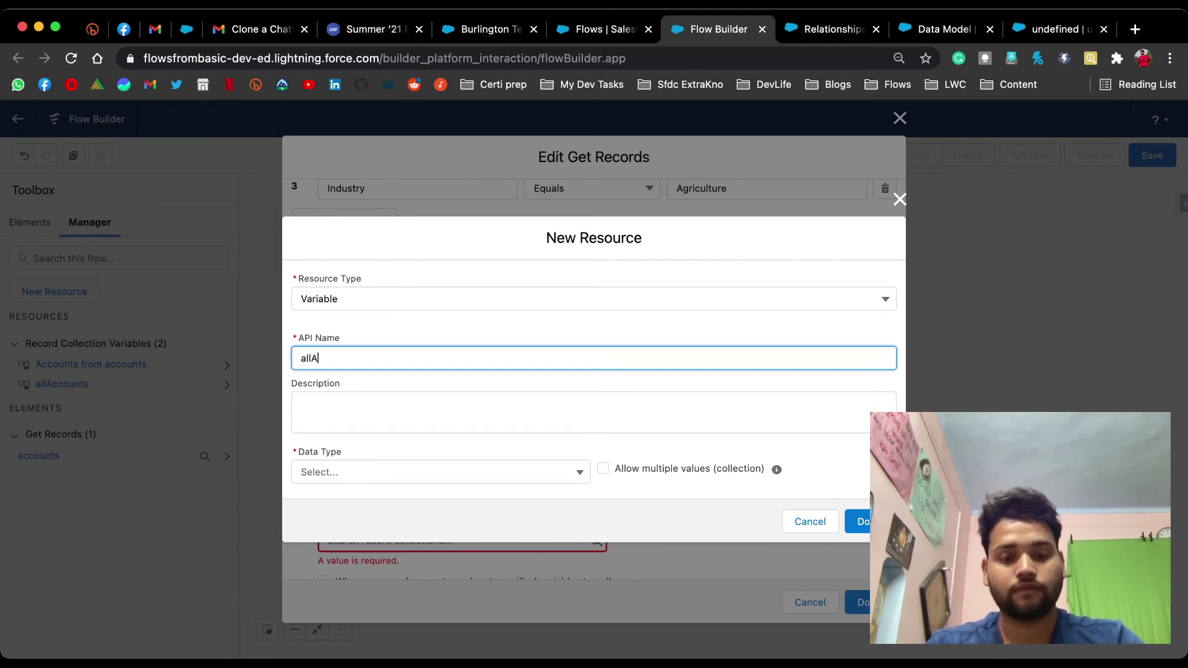
{"action": "type", "text": "ccounts"}
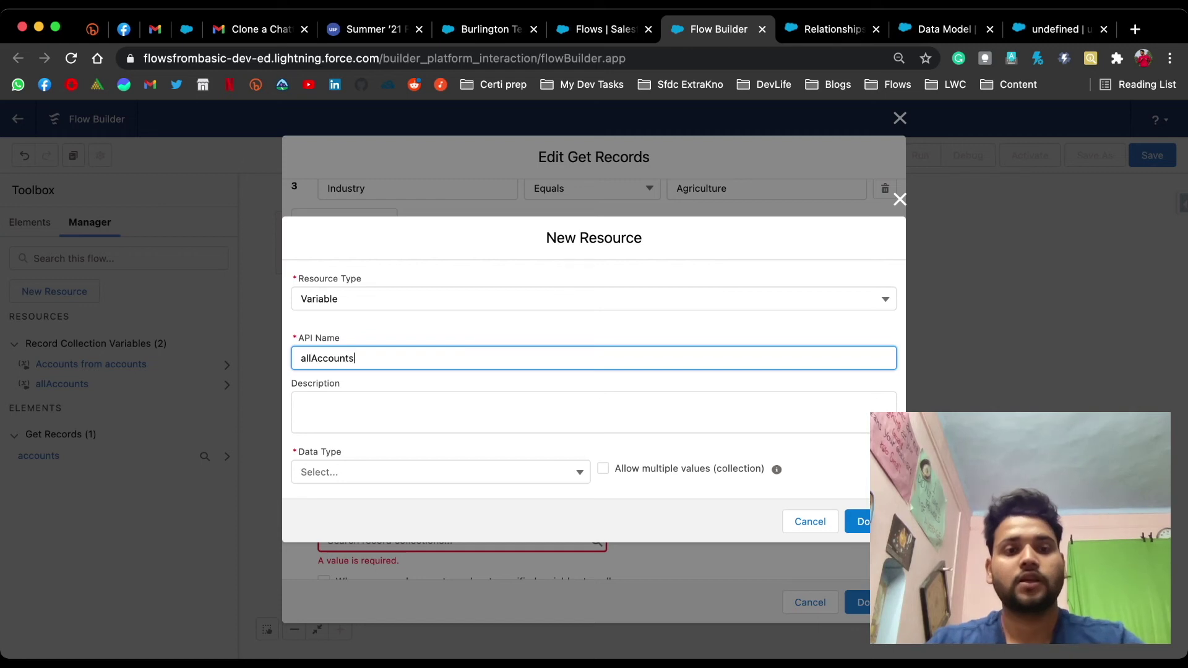
{"action": "key", "text": "Tab"}
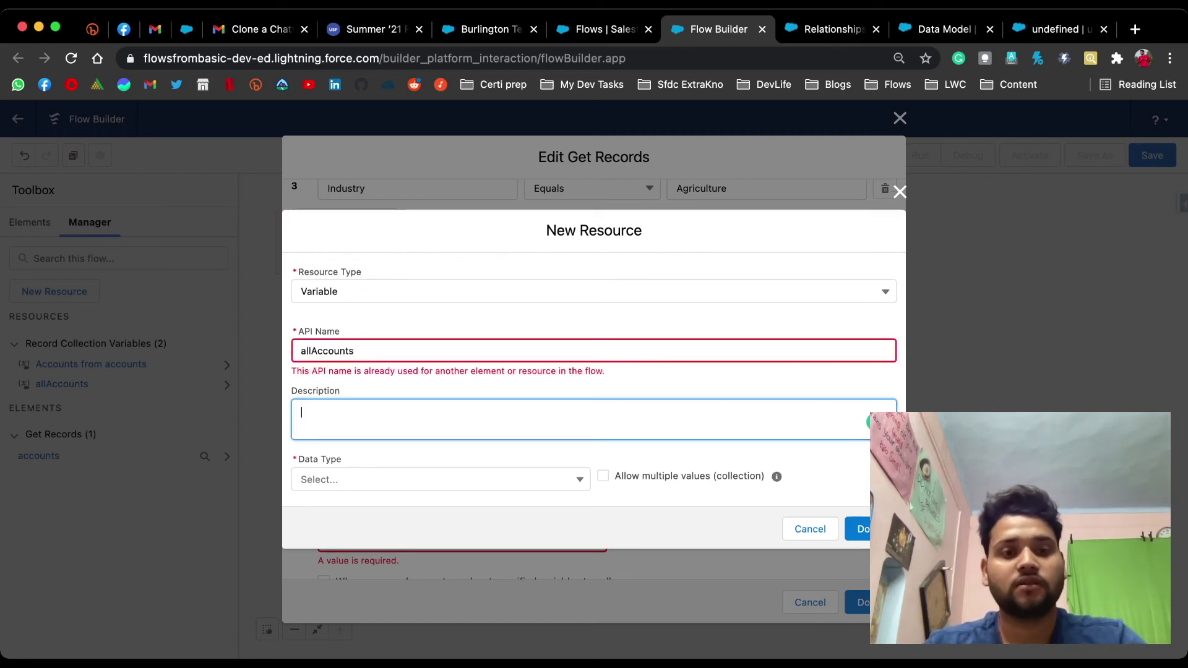
{"action": "left_click", "coordinate": [355, 351]}
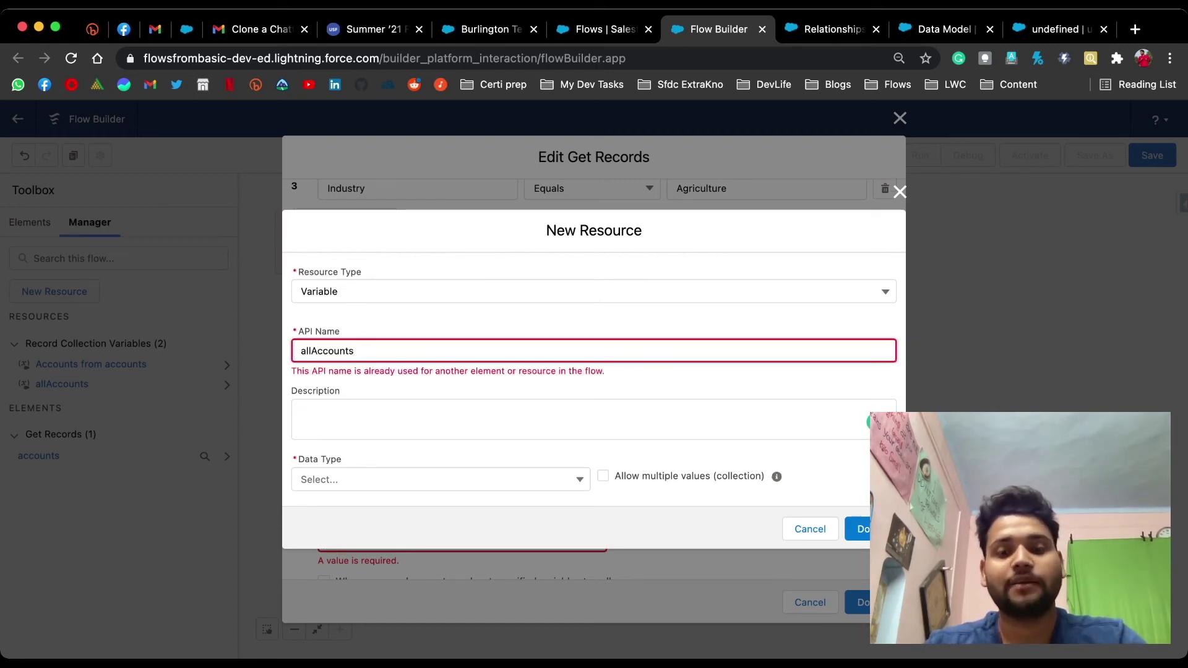
{"action": "type", "text": "0"}
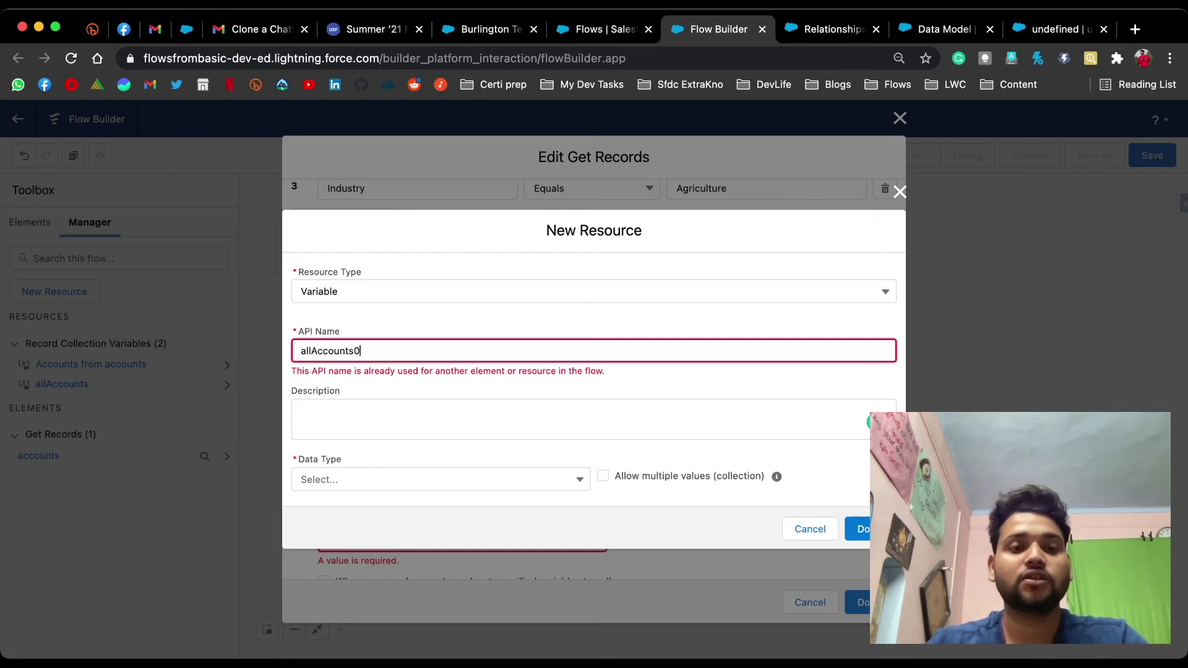
{"action": "key", "text": "Tab"}
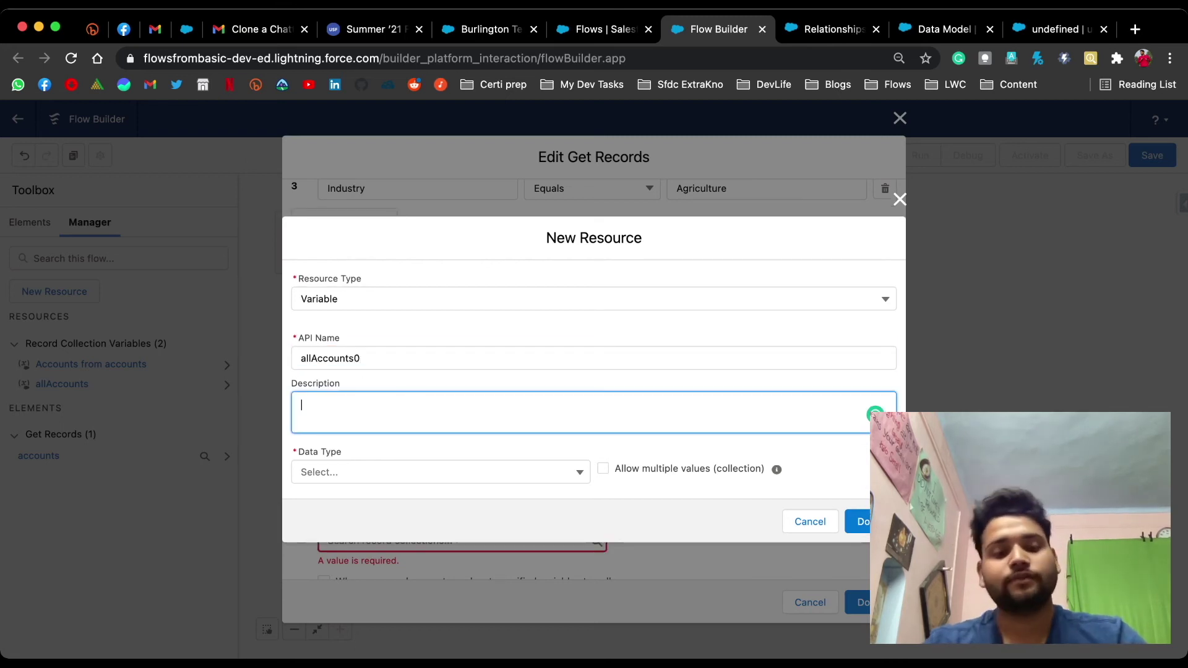
{"action": "type", "text": "store filtered Account"}
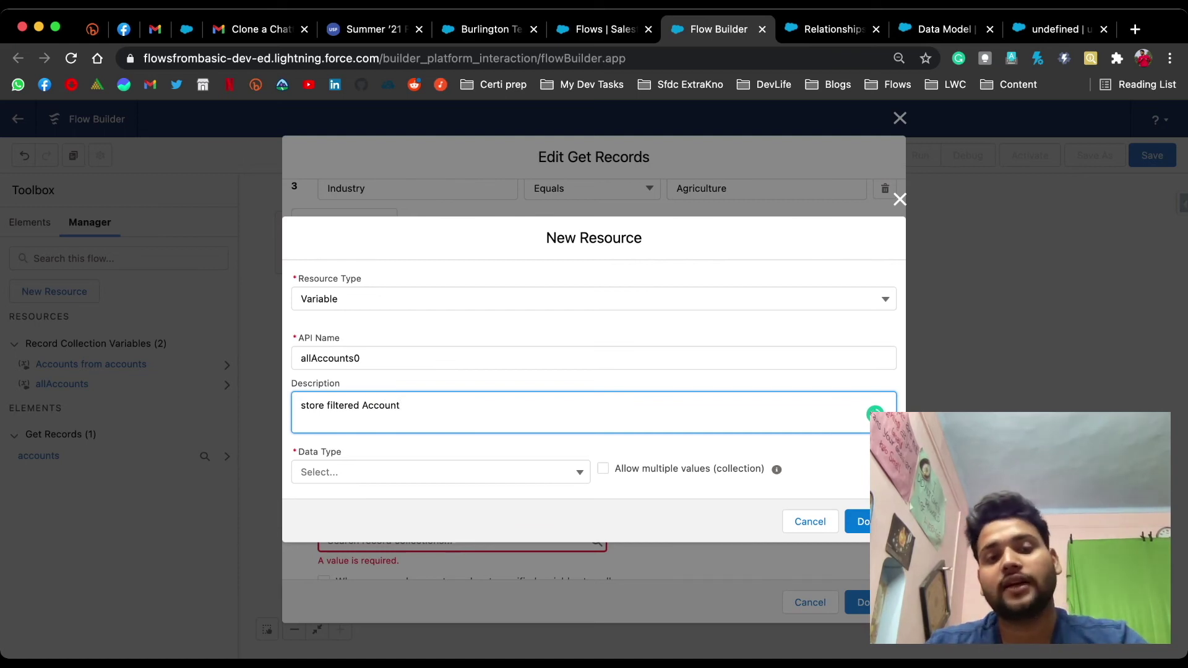
{"action": "left_click", "coordinate": [441, 472]}
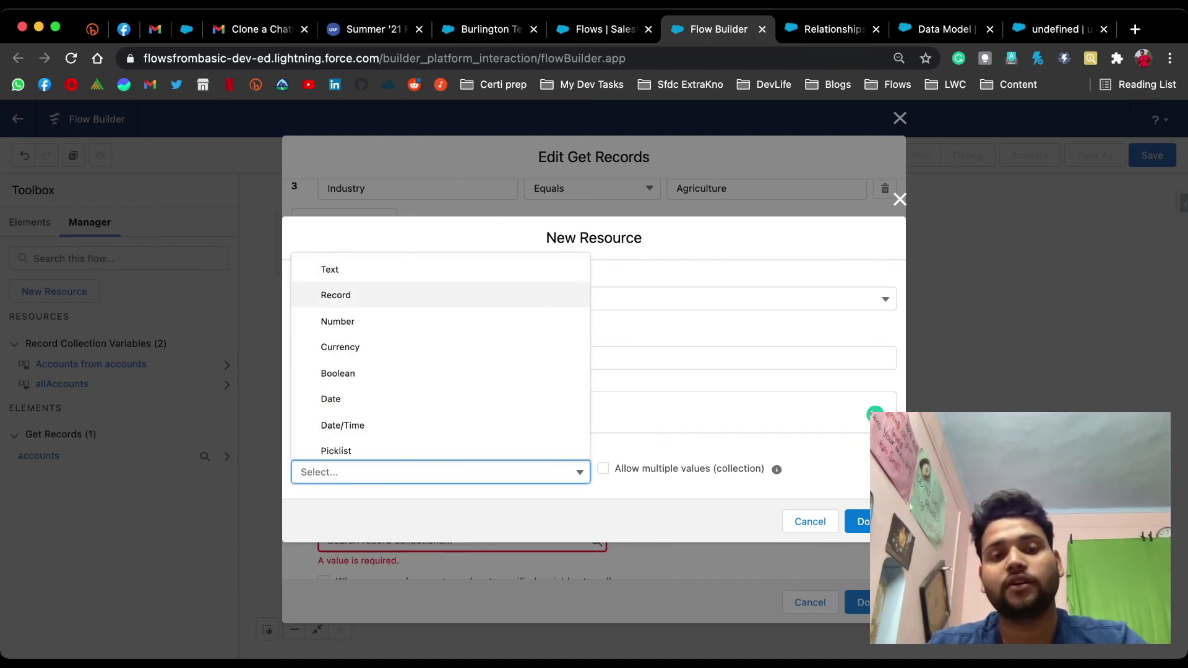
Give allAccounts0 data type Record, allow multiple values, choose the Account object, and save it
{"action": "left_click", "coordinate": [336, 295]}
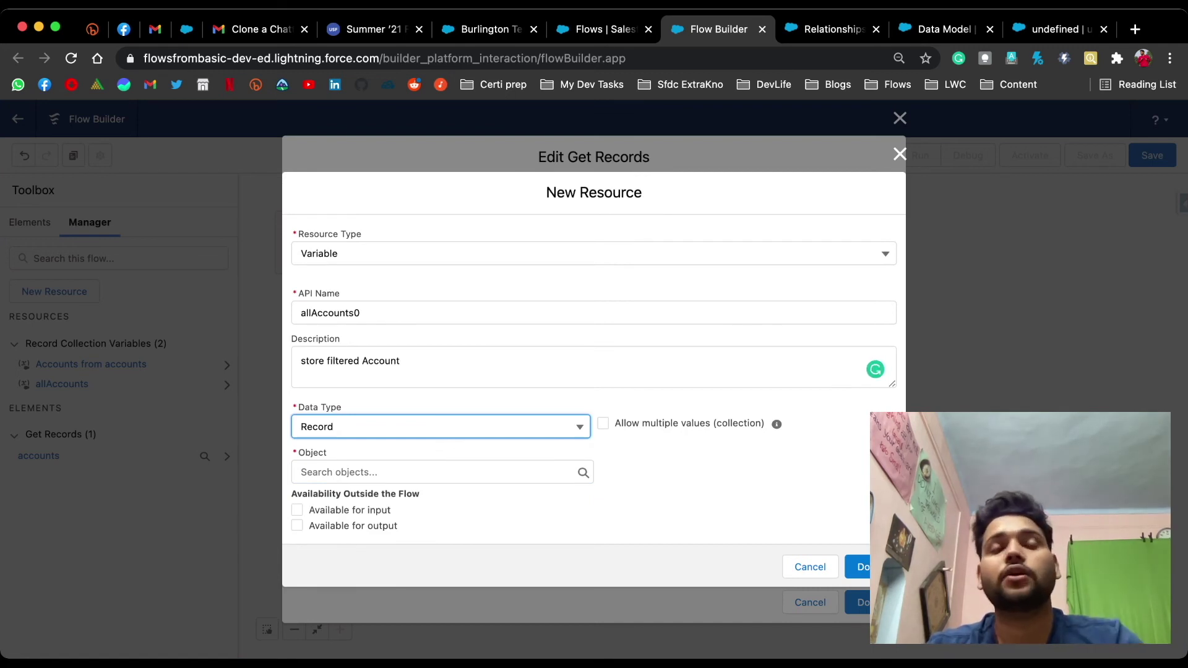
{"action": "key", "text": "Tab"}
{"action": "key", "text": "space"}
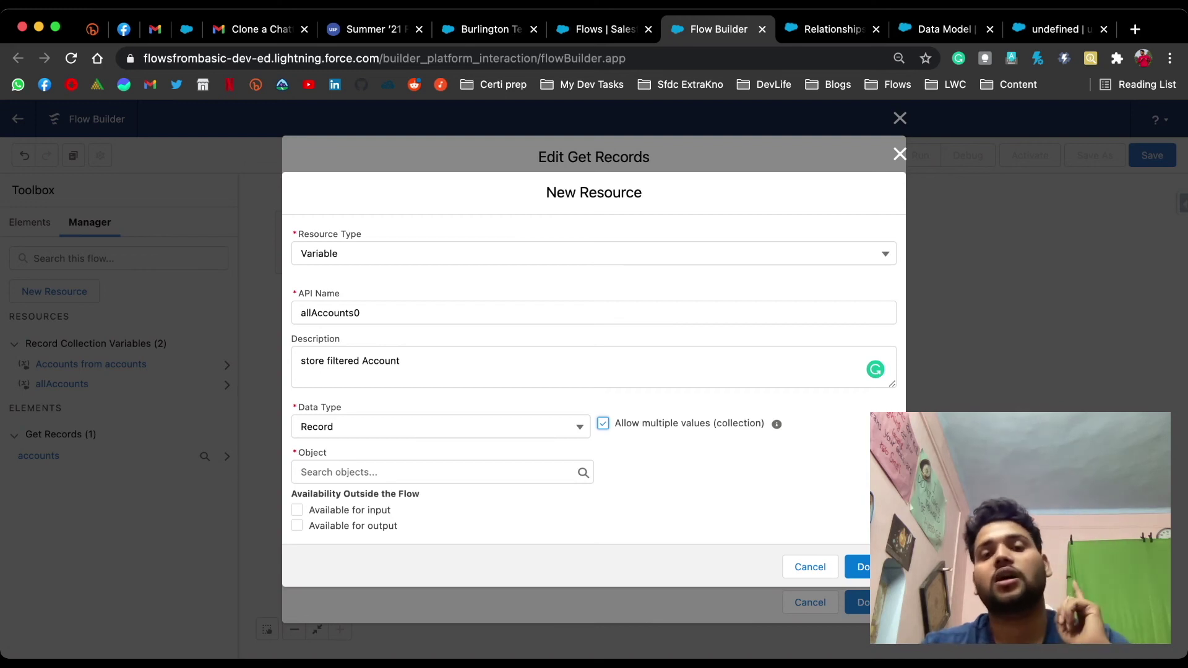
{"action": "left_click", "coordinate": [603, 423]}
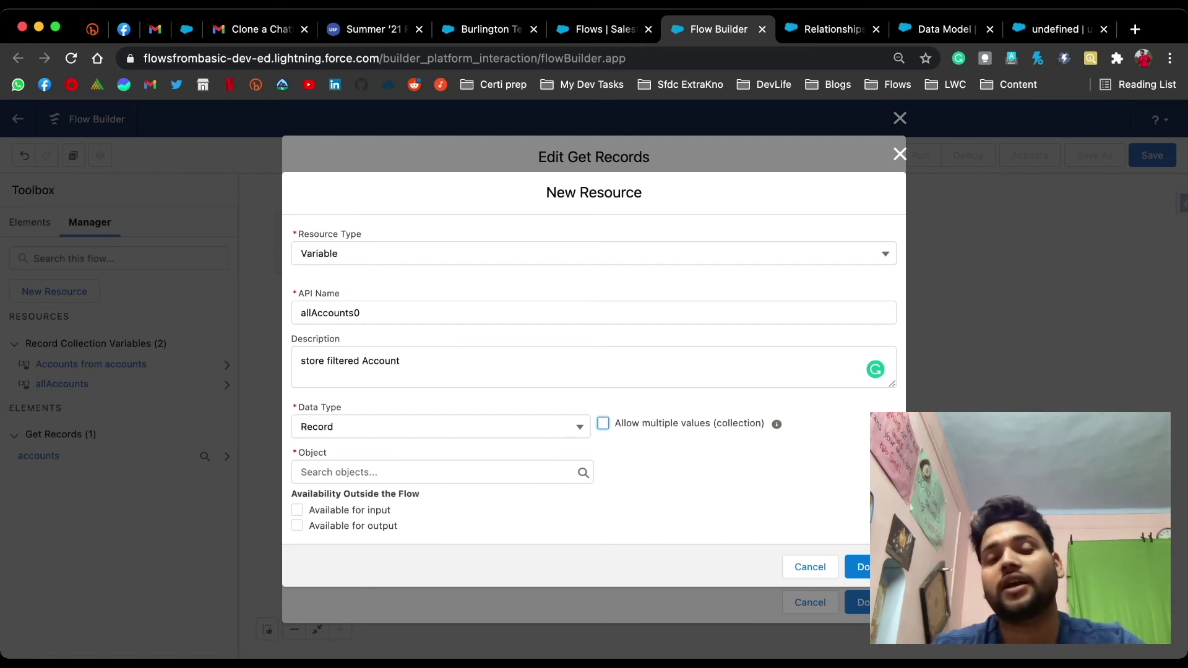
{"action": "key", "text": "space"}
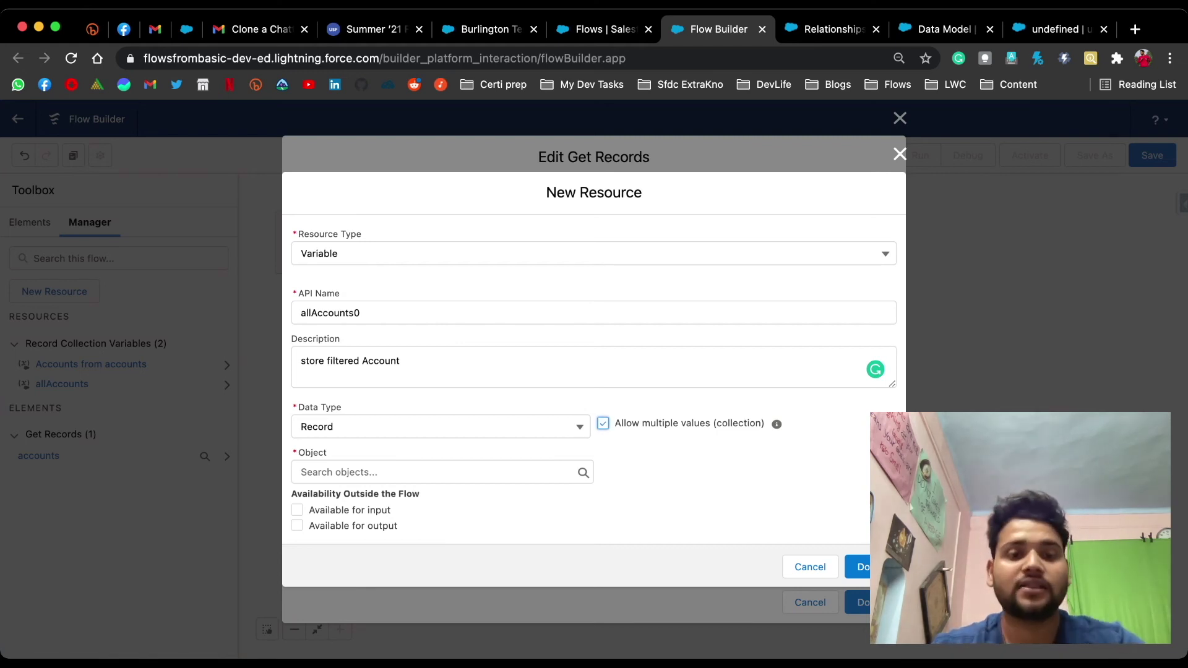
{"action": "left_click", "coordinate": [441, 472]}
{"action": "type", "text": "Acco"}
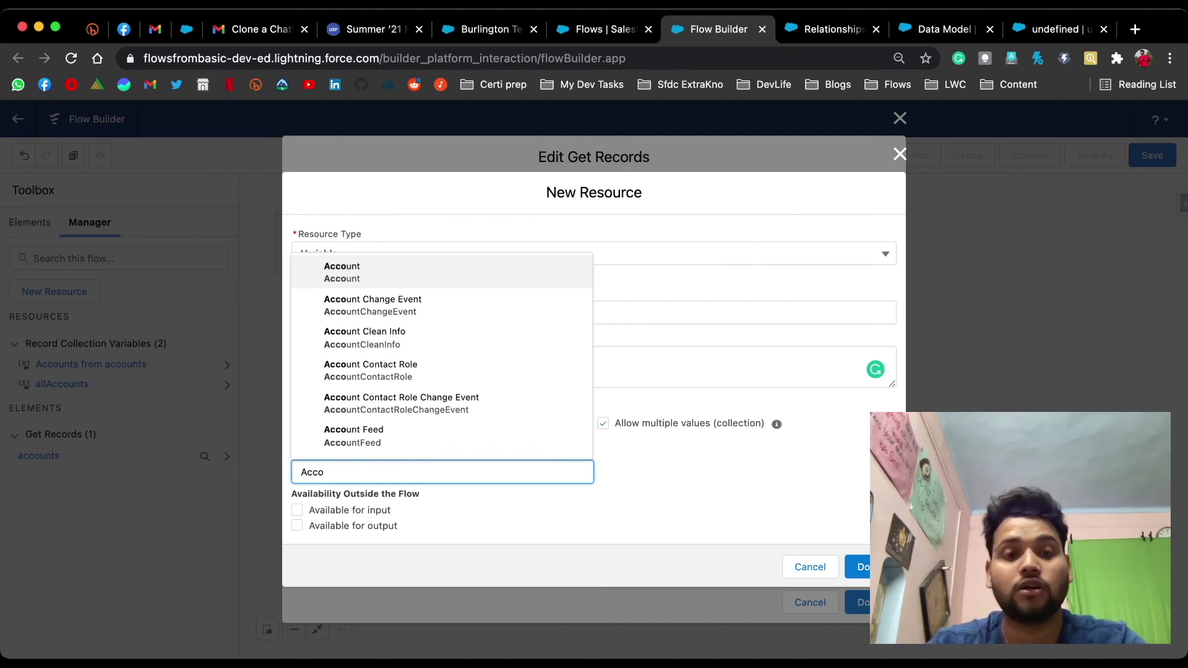
{"action": "key", "text": "Down"}
{"action": "key", "text": "Down"}
{"action": "key", "text": "Down"}
{"action": "key", "text": "Down"}
{"action": "key", "text": "Up"}
{"action": "key", "text": "Up"}
{"action": "key", "text": "Up"}
{"action": "key", "text": "Up"}
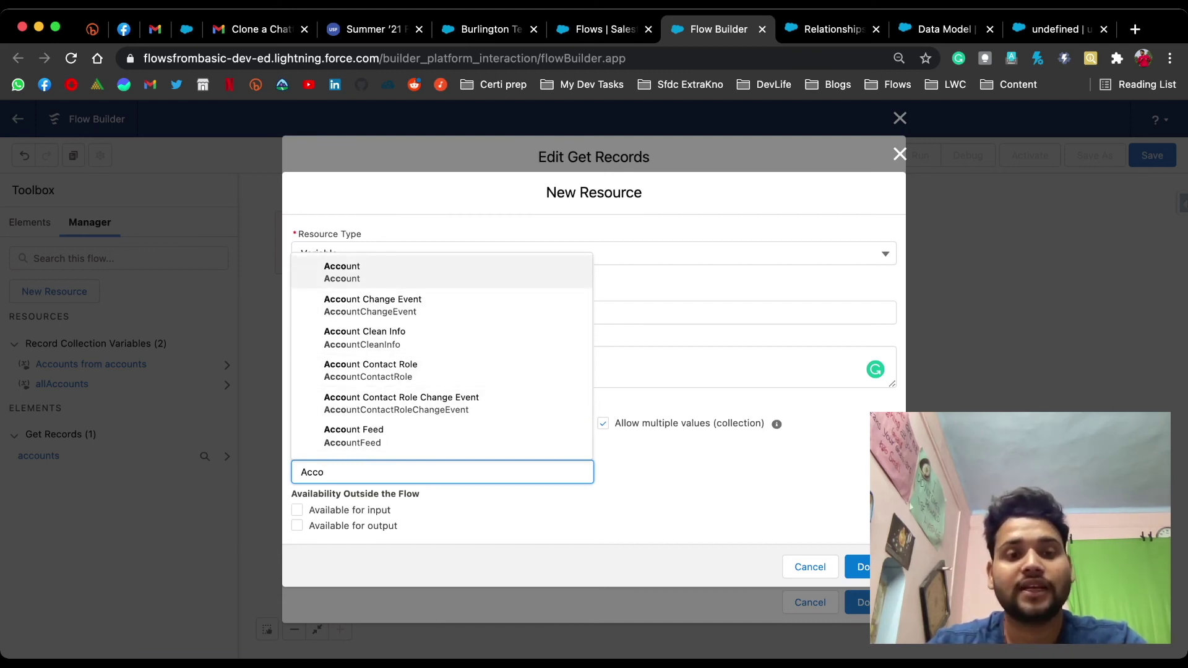
{"action": "key", "text": "Return"}
{"action": "left_click", "coordinate": [710, 486]}
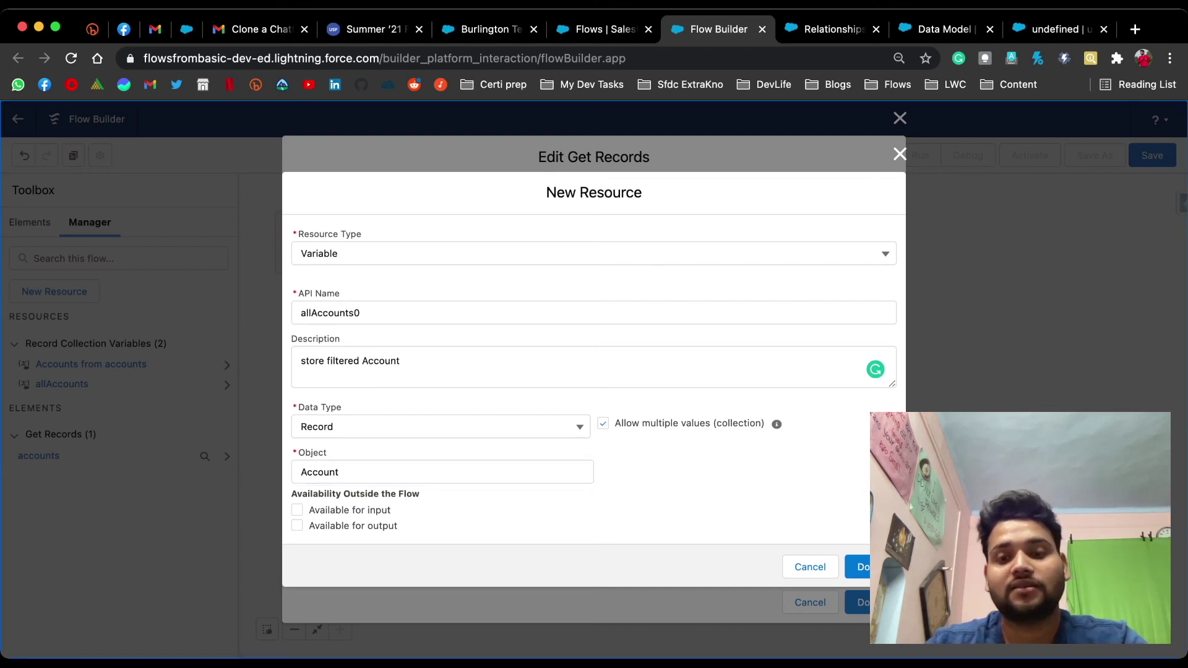
{"action": "left_click", "coordinate": [860, 567]}
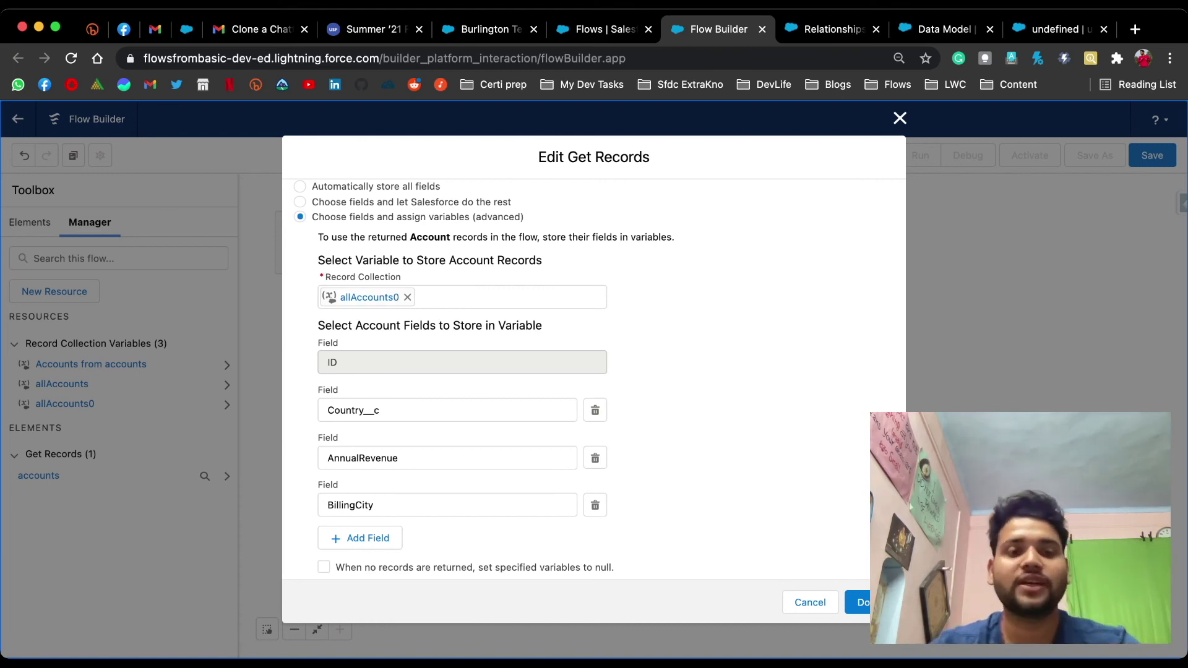
Store Active__c as a fifth field and set variables to null when no records return
{"action": "left_click", "coordinate": [360, 539]}
{"action": "scroll", "coordinate": [360, 538], "scroll_direction": "down", "scroll_amount": 1}
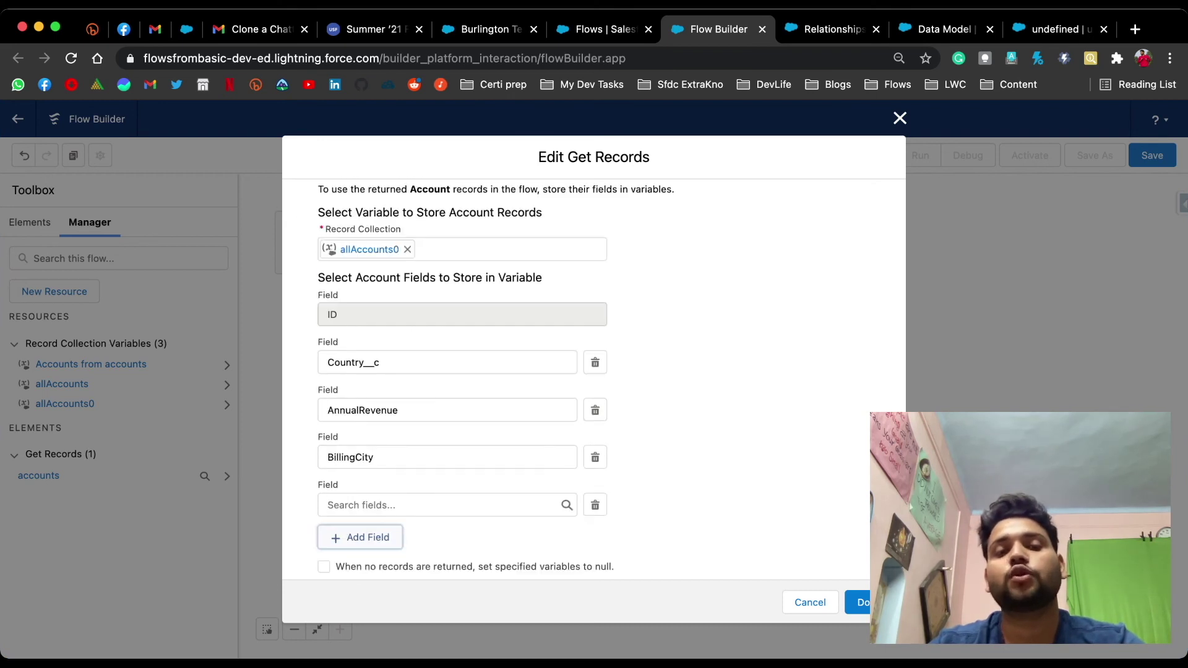
{"action": "left_click", "coordinate": [384, 506]}
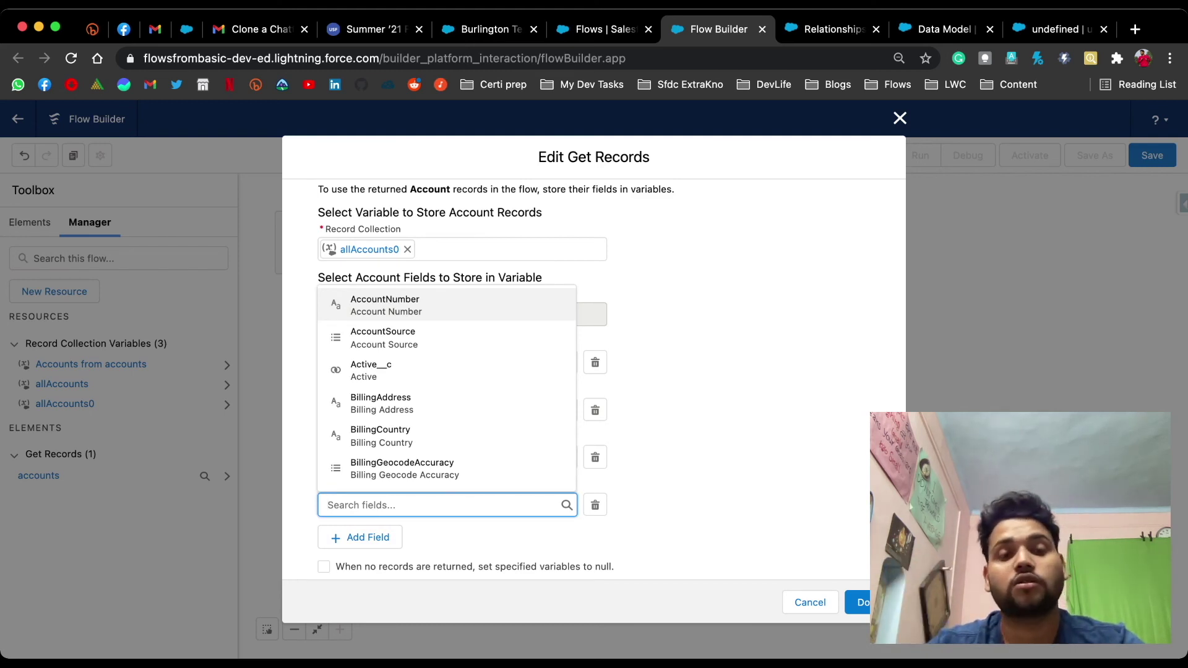
{"action": "key", "text": "Down"}
{"action": "key", "text": "Down"}
{"action": "key", "text": "Return"}
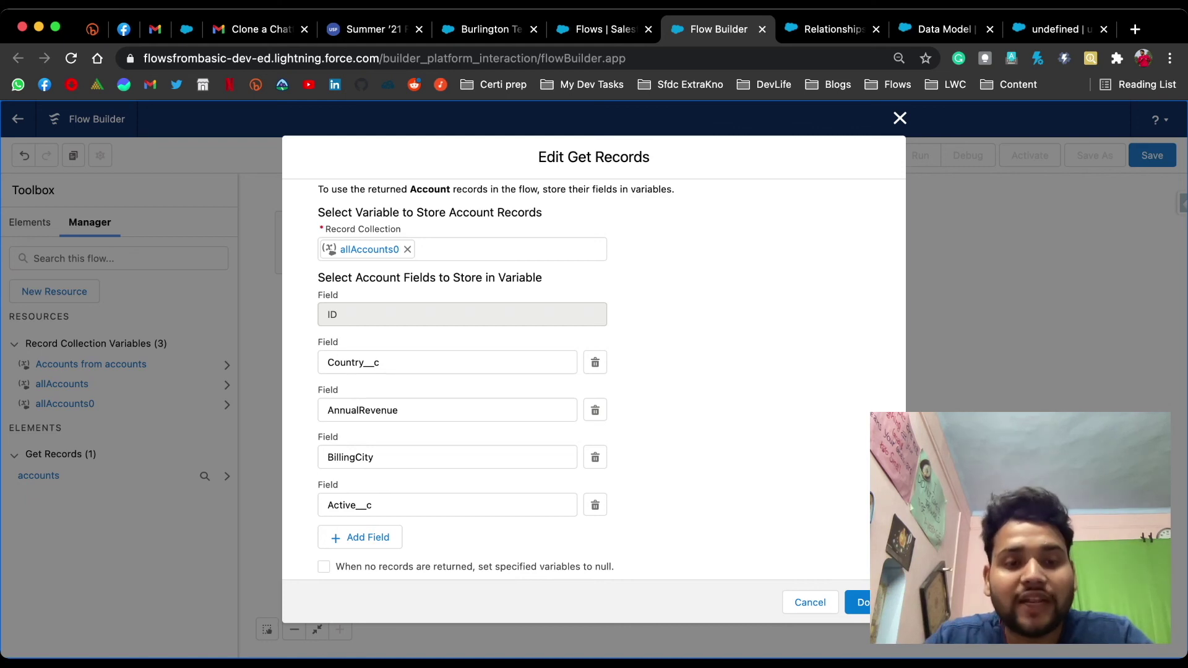
{"action": "left_click", "coordinate": [324, 567]}
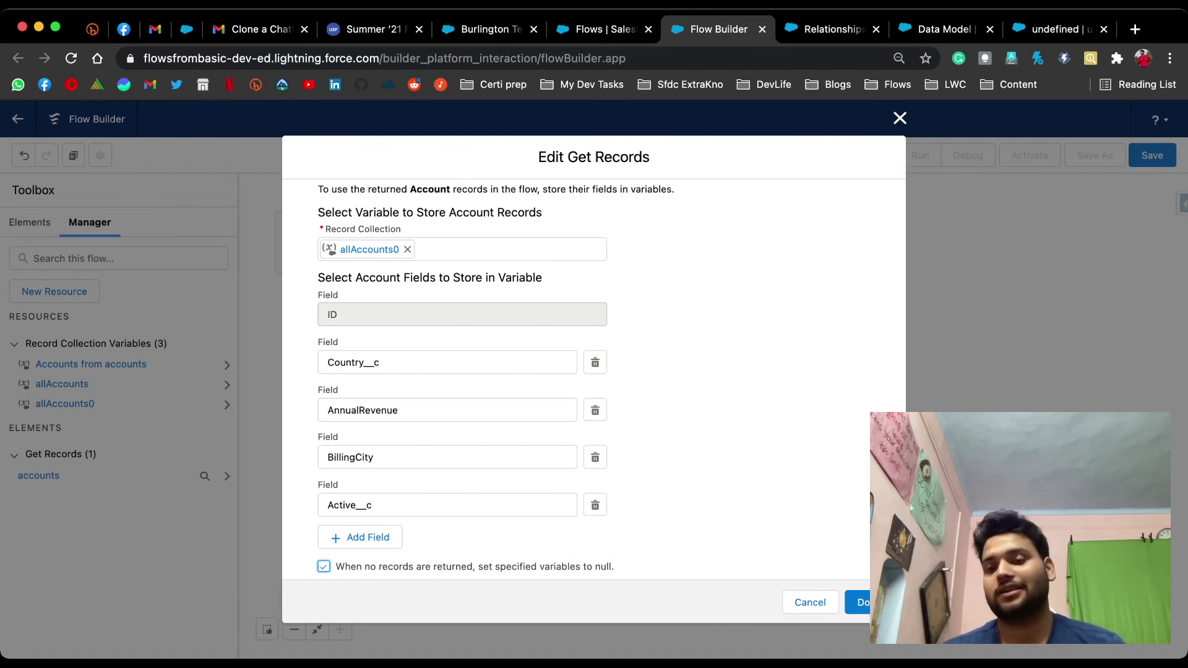
Confirm the Get Records settings with Done to place the element on the canvas
{"action": "left_click", "coordinate": [860, 602]}
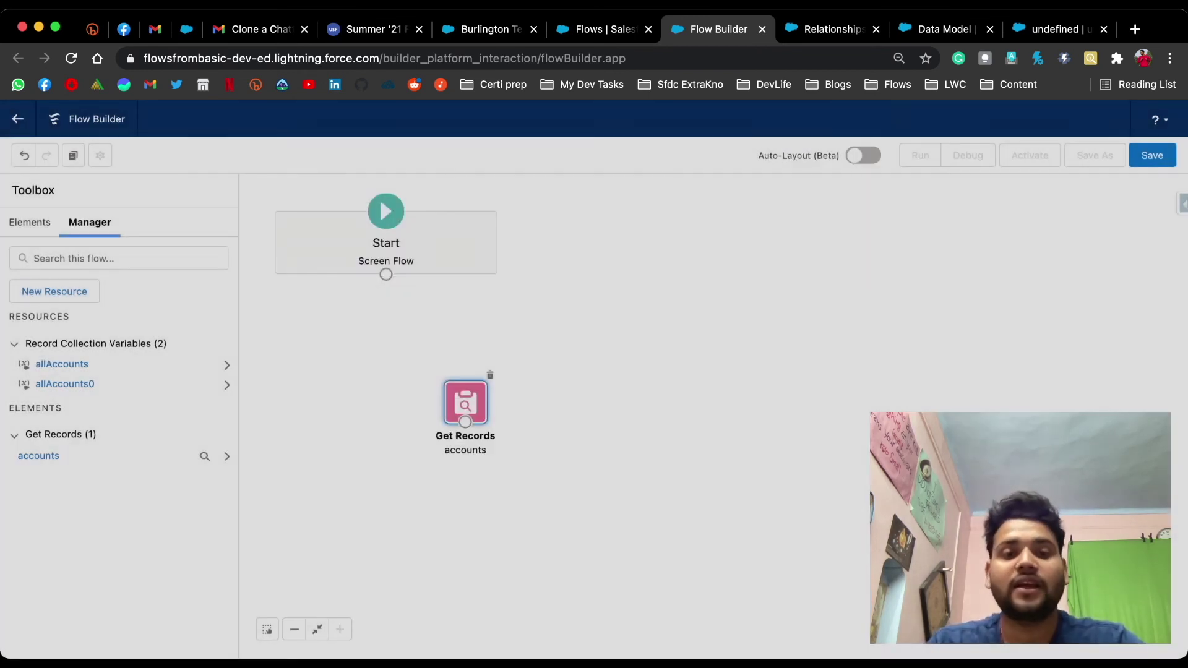